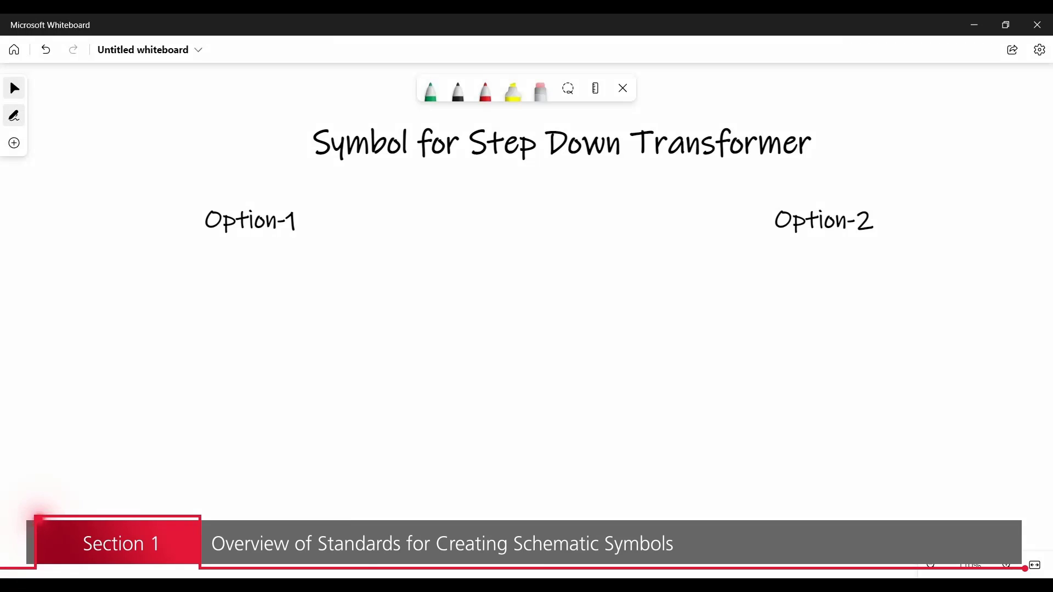
Step: Restore the Option-1 and Option-2 step-down transformer symbols on the whiteboard from the edit history
key("ctrl+z")
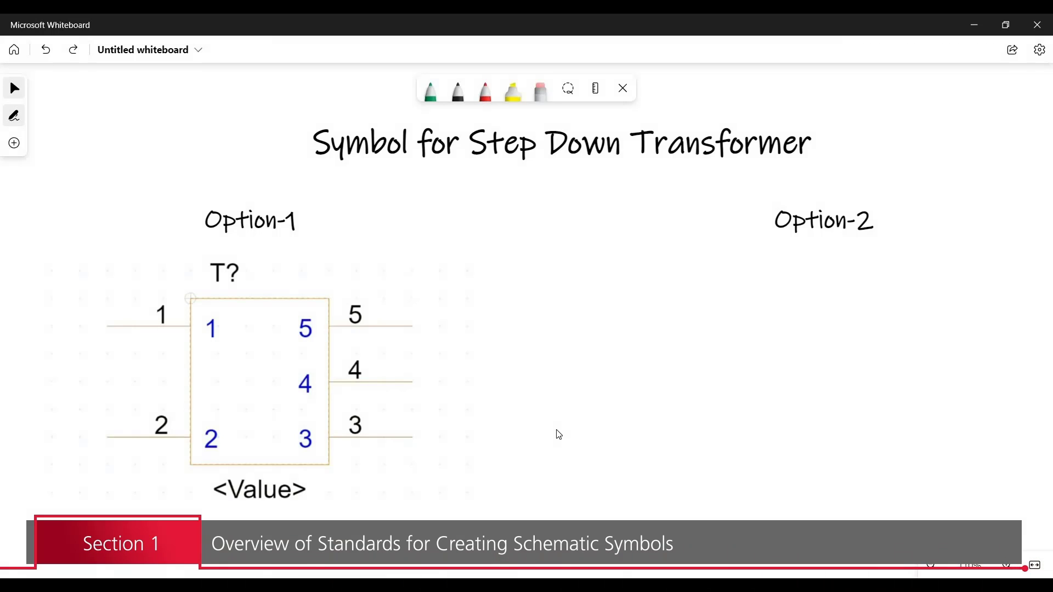
key("ctrl+y")
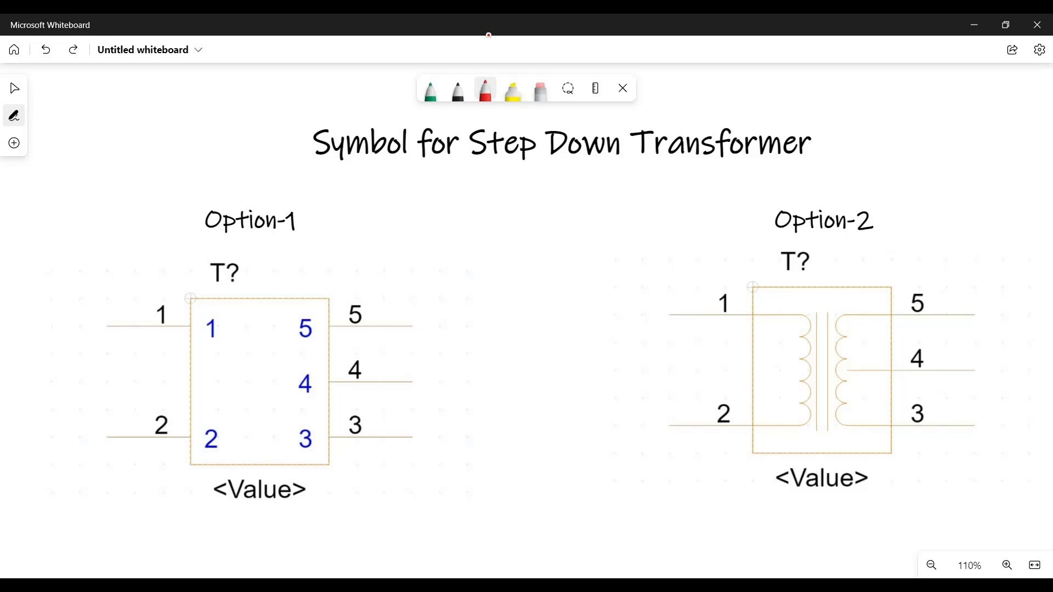
key("ctrl+y")
key("ctrl+y")
key("ctrl+y")
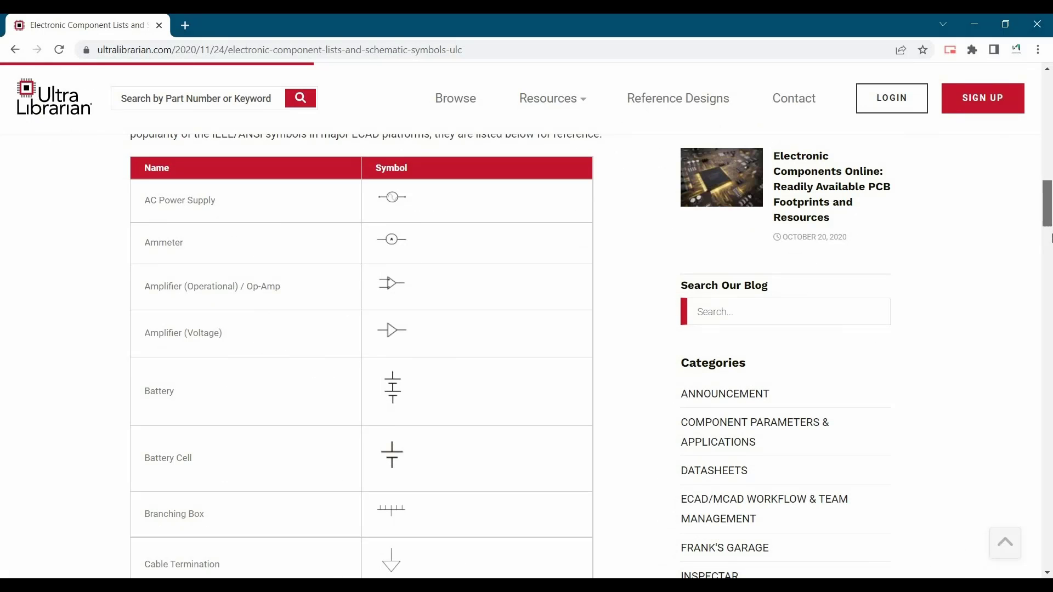
Step: Switch to the Ultra Librarian page in the browser and look through its table of component names and schematic symbols
scroll(1049, 218, "down", 20)
scroll(290, 245, "up", 15)
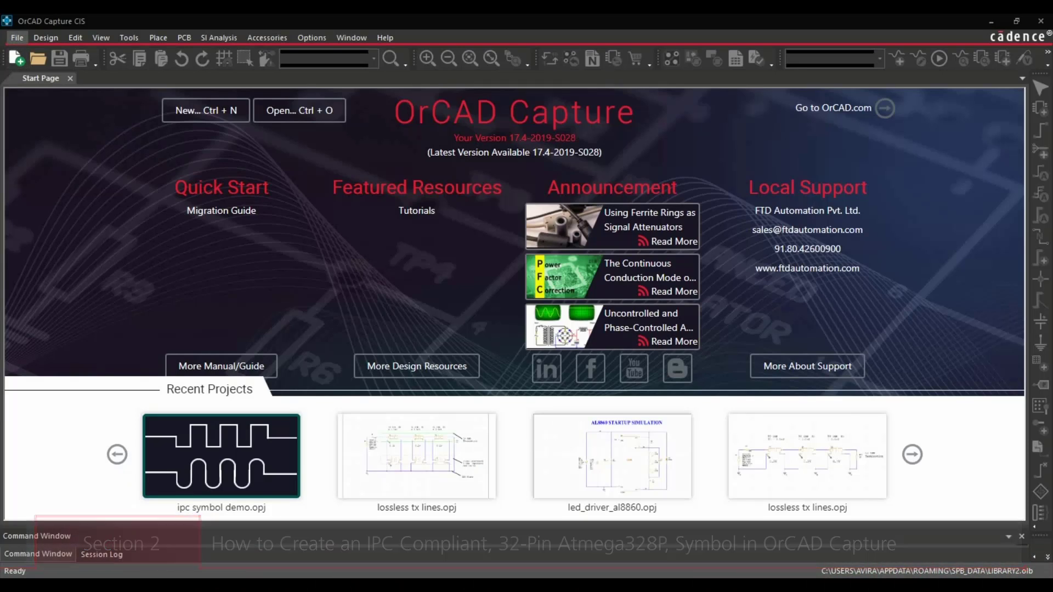
Step: Switch to OrCAD Capture, create a new library, and widen the project pane so the library path is readable
key("alt+f")
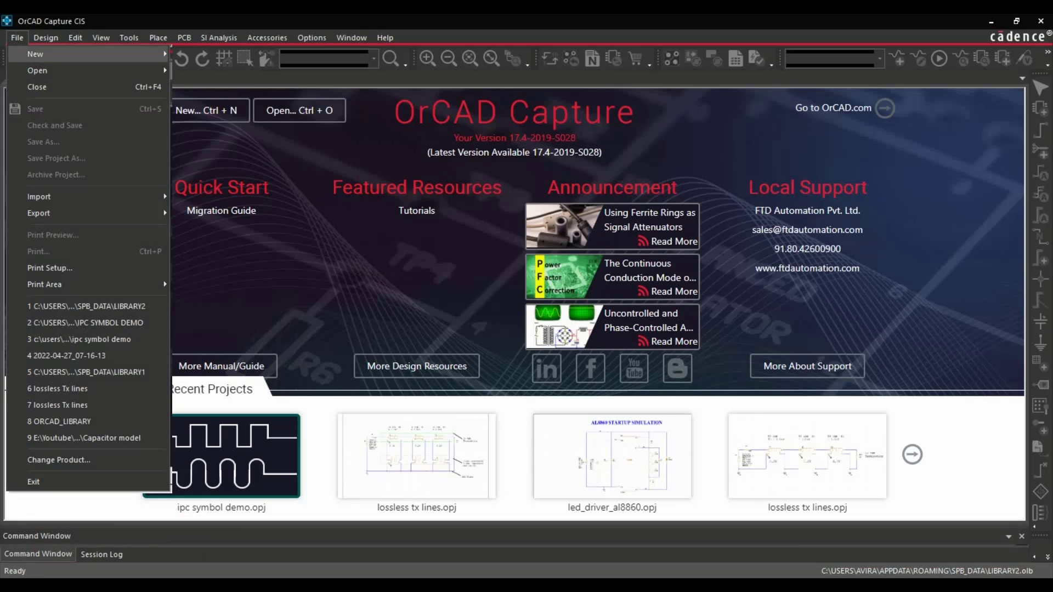
key("Right")
key("Down")
key("Down")
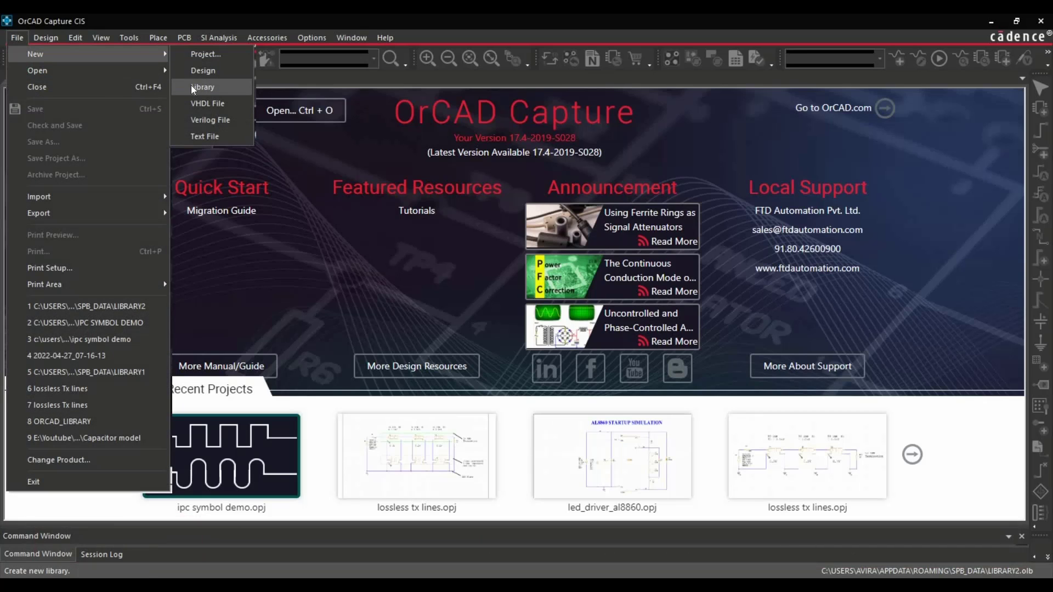
left_click(191, 84)
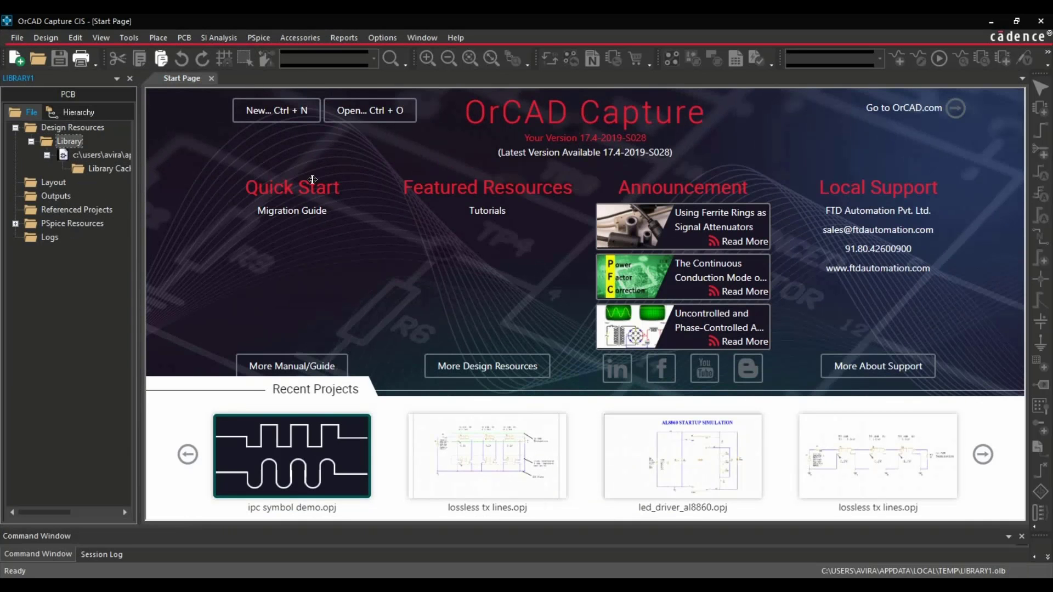
left_click_drag(144, 165, 287, 193)
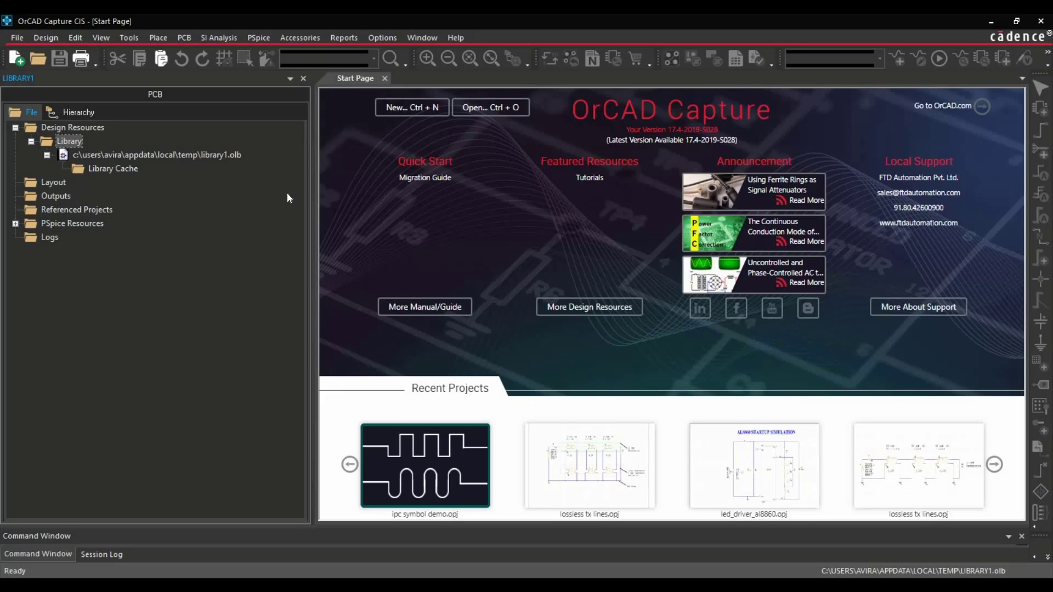
Step: Save the new library as demo.olb in the IPC Complient Symbols folder inside Tutorial Docs and Files on the desktop
left_click(143, 155)
right_click(142, 157)
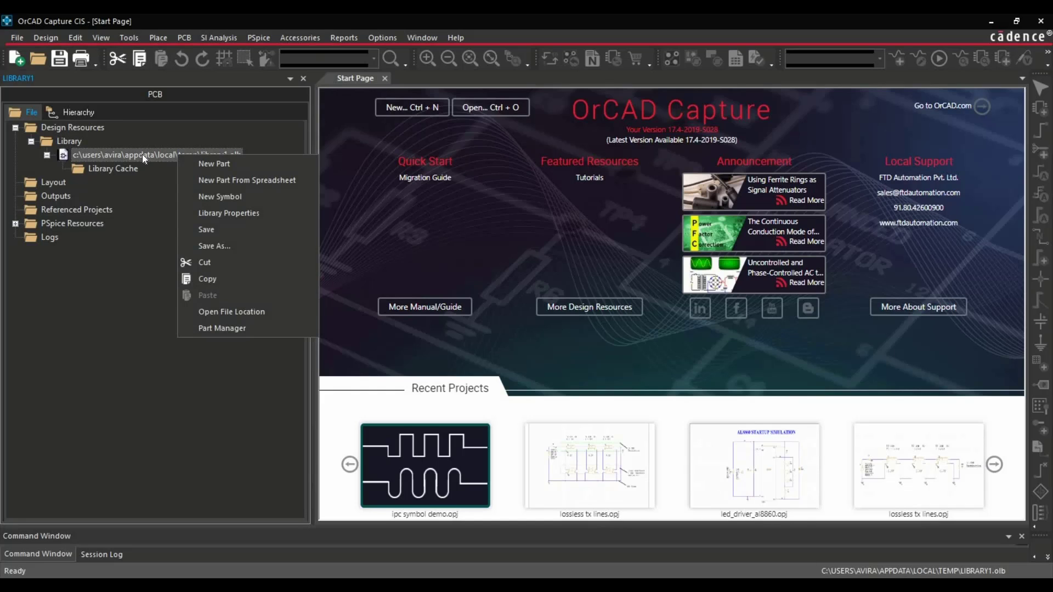
left_click(202, 246)
left_click(370, 260)
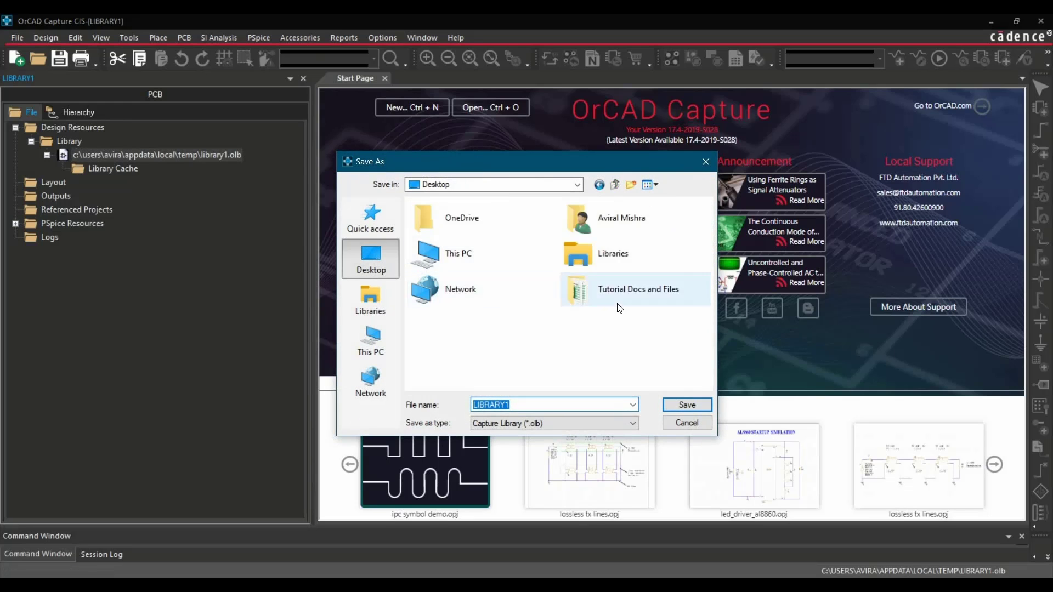
double_click(620, 288)
double_click(460, 233)
double_click(490, 405)
type("demo.olb")
left_click(674, 406)
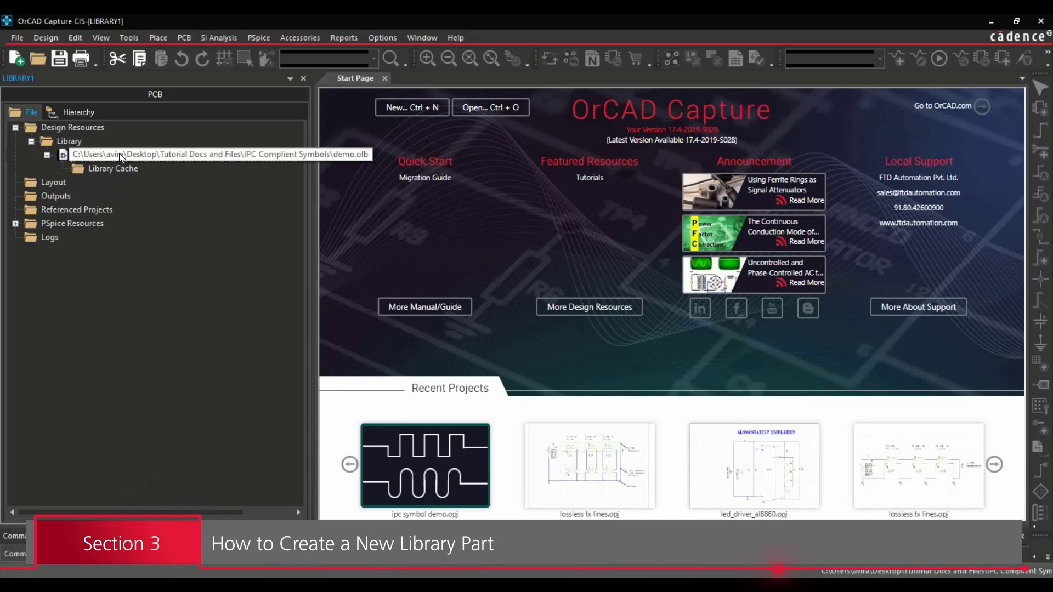
Step: Start a new part in the demo.olb library
right_click(140, 156)
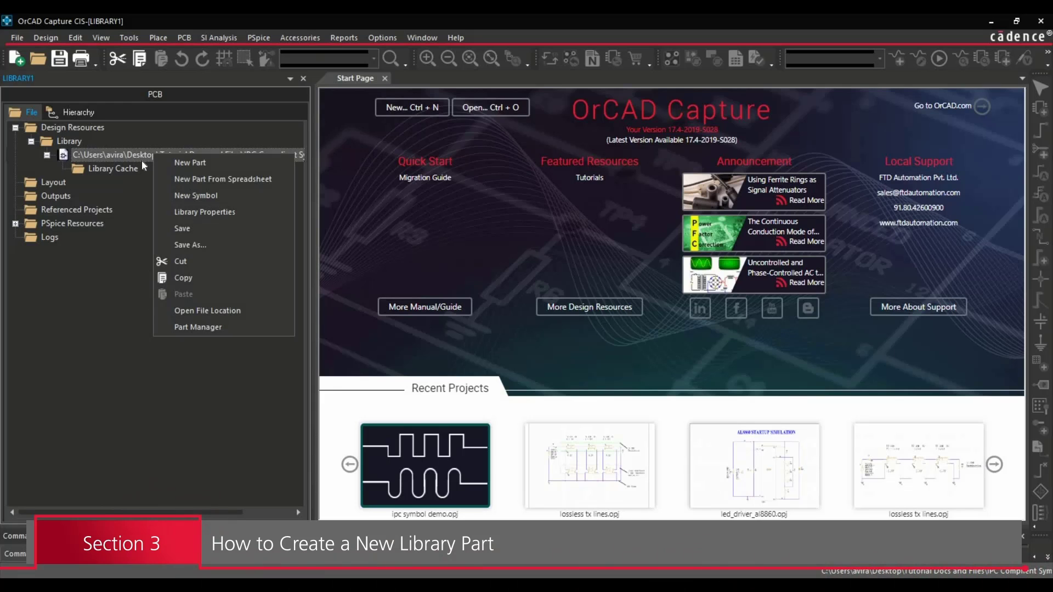
left_click(197, 167)
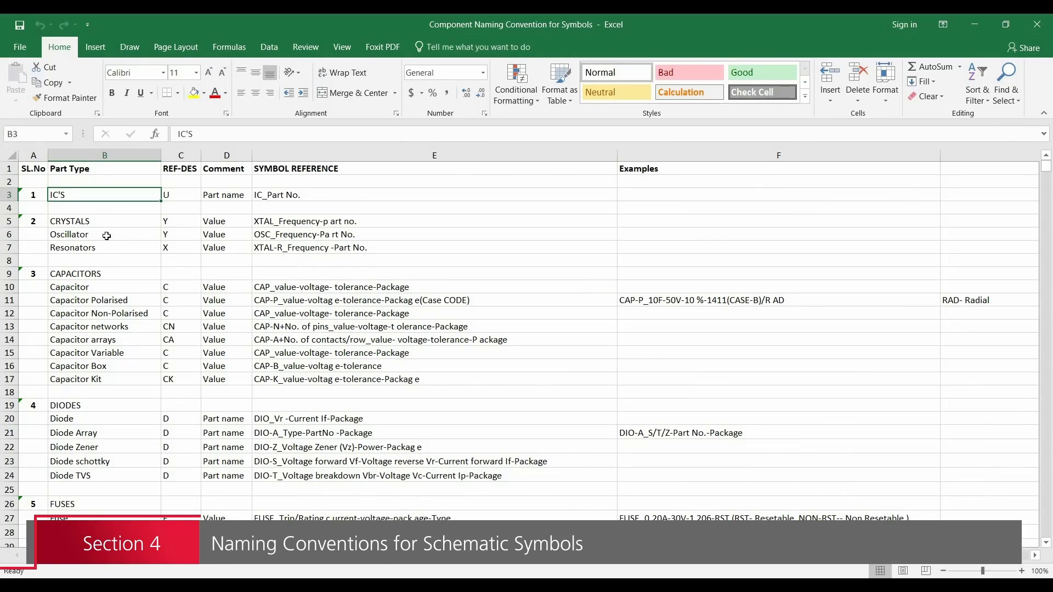
Step: Switch to the Component Naming Convention for Symbols workbook in Excel and examine the naming rules on the Schematic and Connectors sheets
left_click(265, 202)
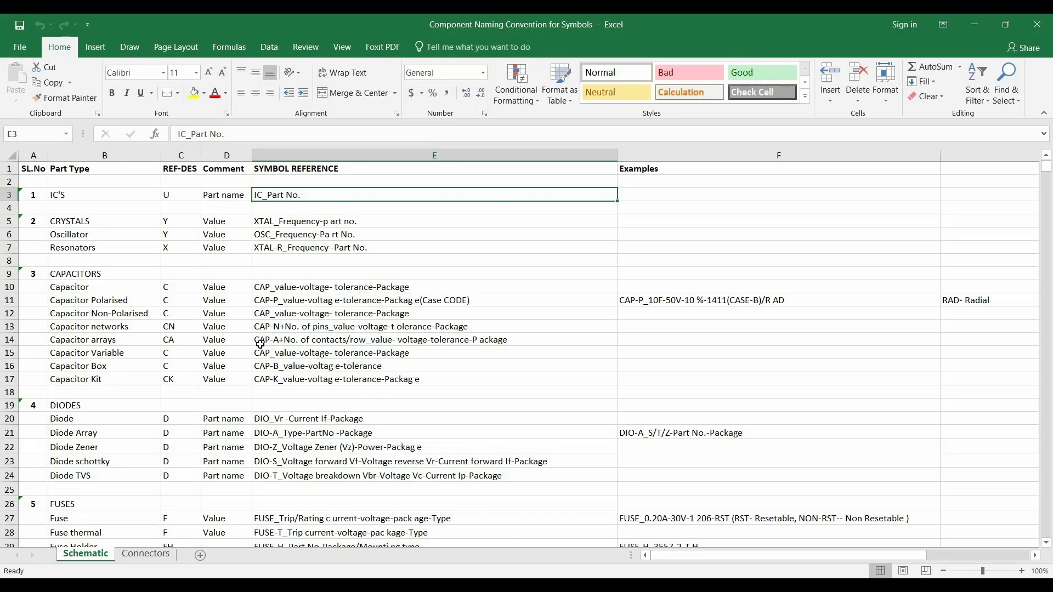
scroll(259, 345, "down", 4)
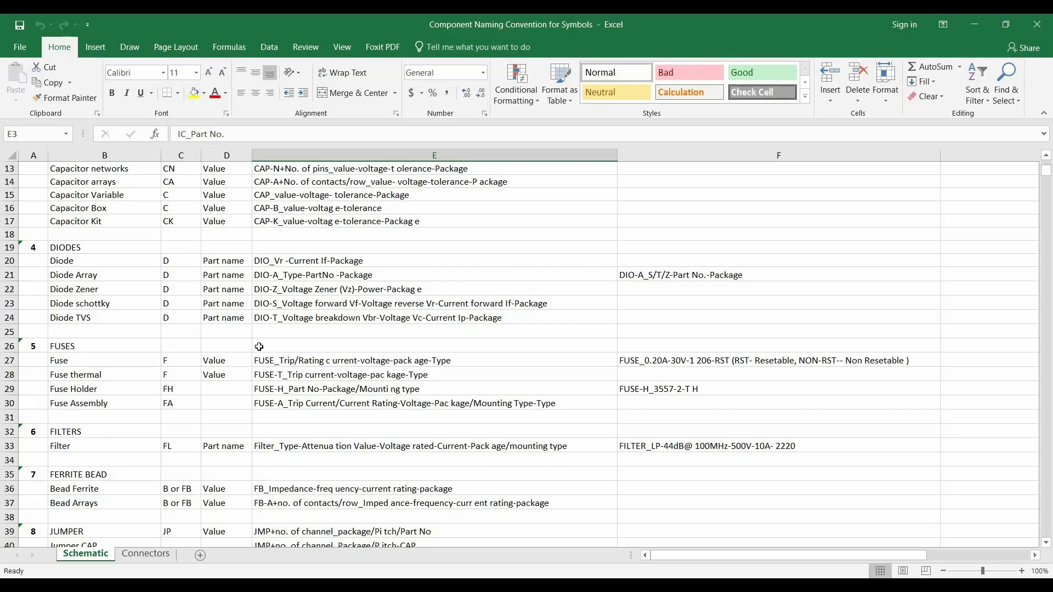
scroll(259, 345, "down", 3)
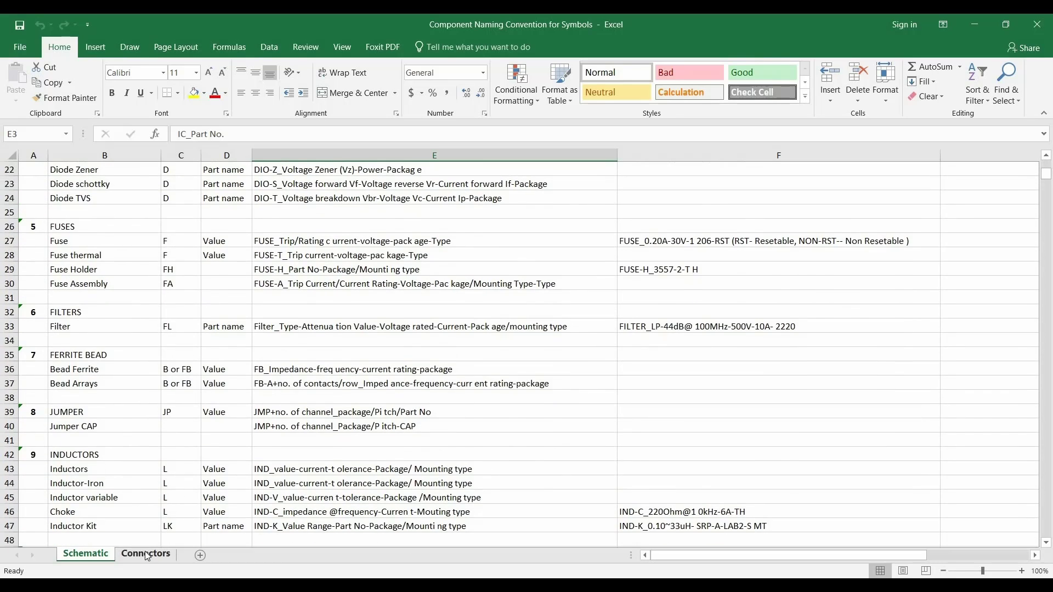
left_click(148, 554)
scroll(156, 349, "up", 2)
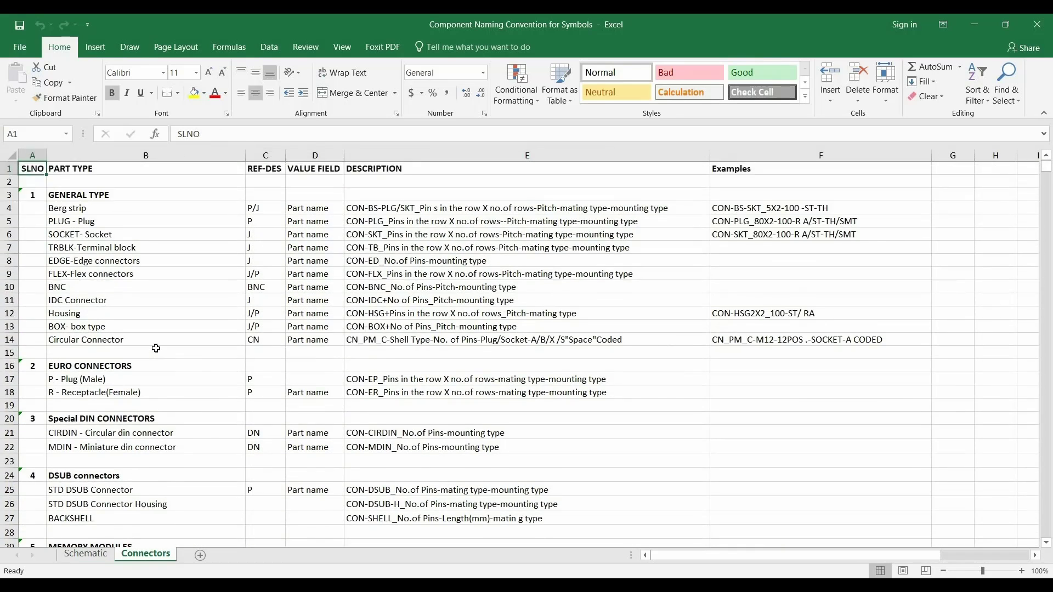
scroll(164, 350, "down", 6)
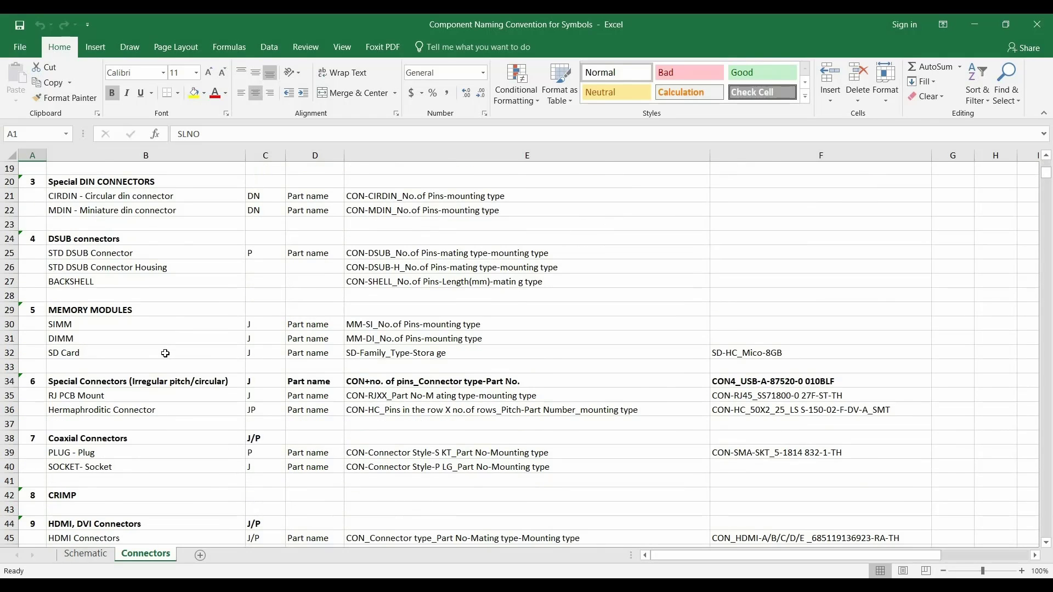
scroll(165, 353, "down", 2)
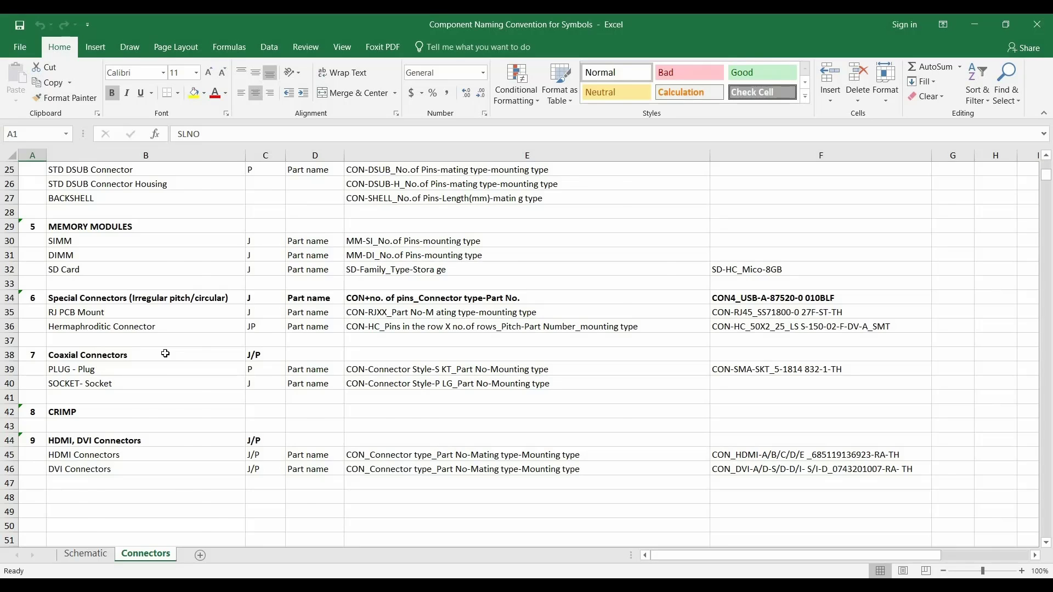
key("ctrl+Page_Up")
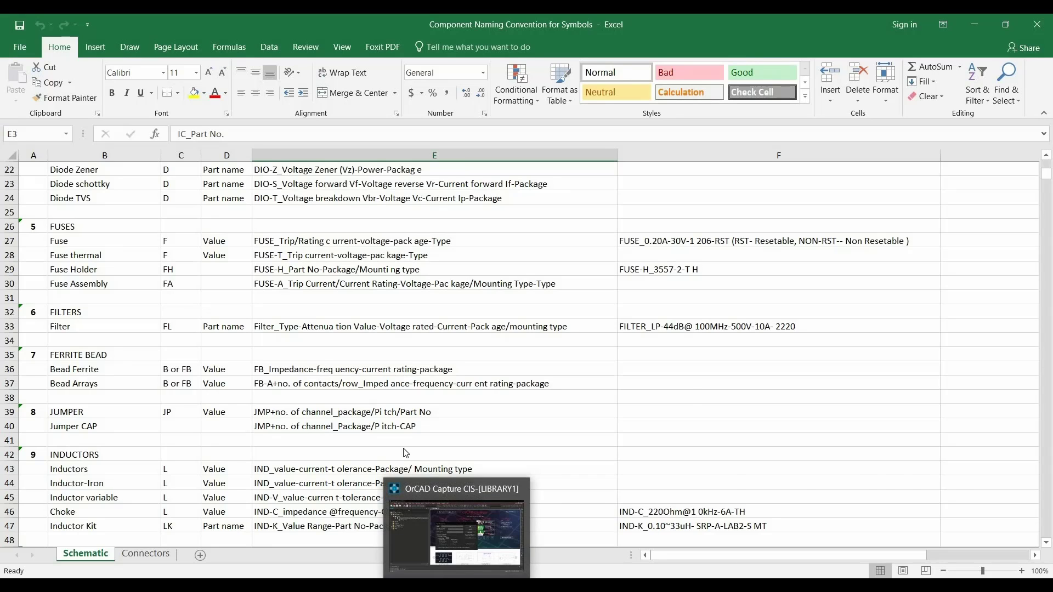
Step: Return to OrCAD Capture and create the part IC_ATMEGA328P-AUR with reference prefix U, one homogeneous part per package, and numeric part numbering
left_click(458, 526)
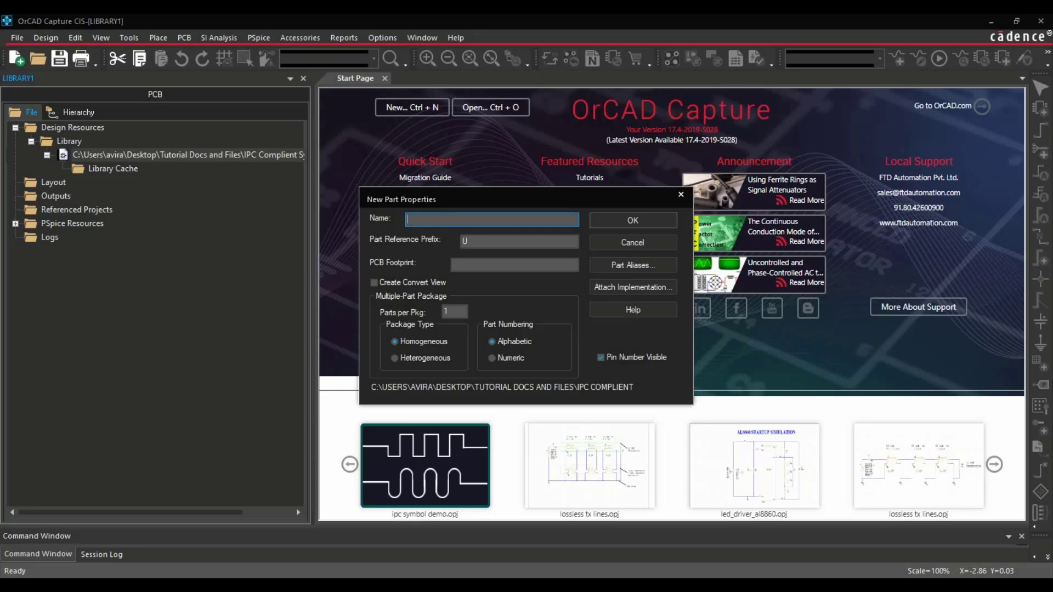
type("IC_ATMEGA328P-AUR")
left_click(471, 241)
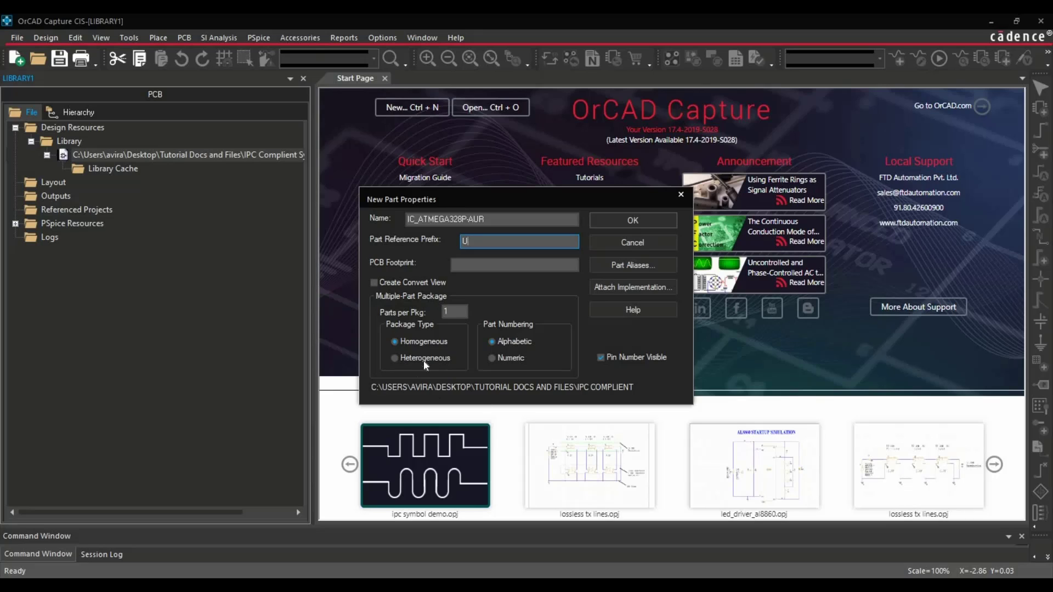
key("Tab")
key("Tab")
key("Tab")
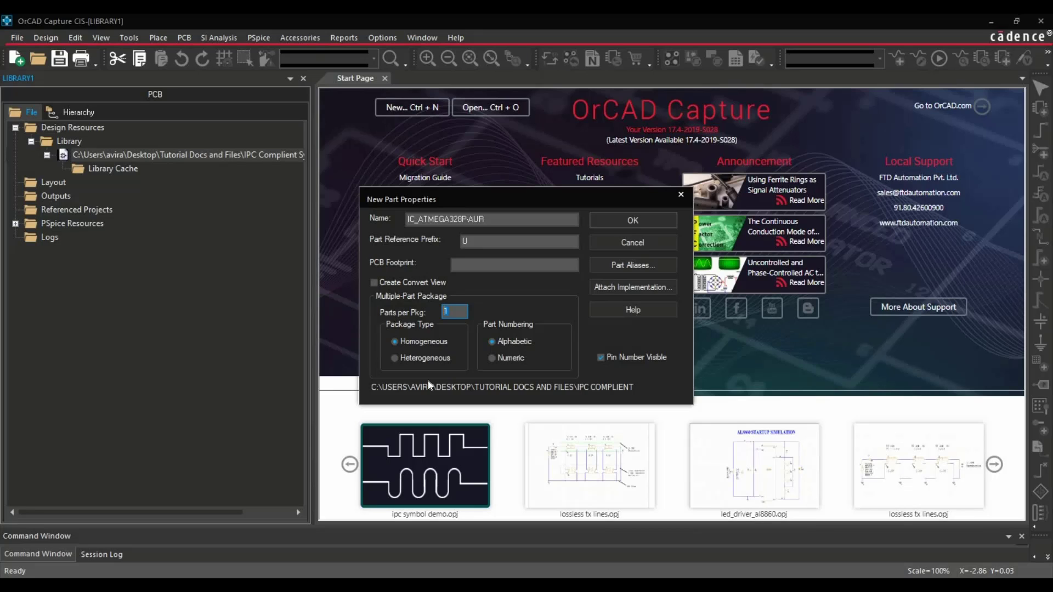
left_click(625, 222)
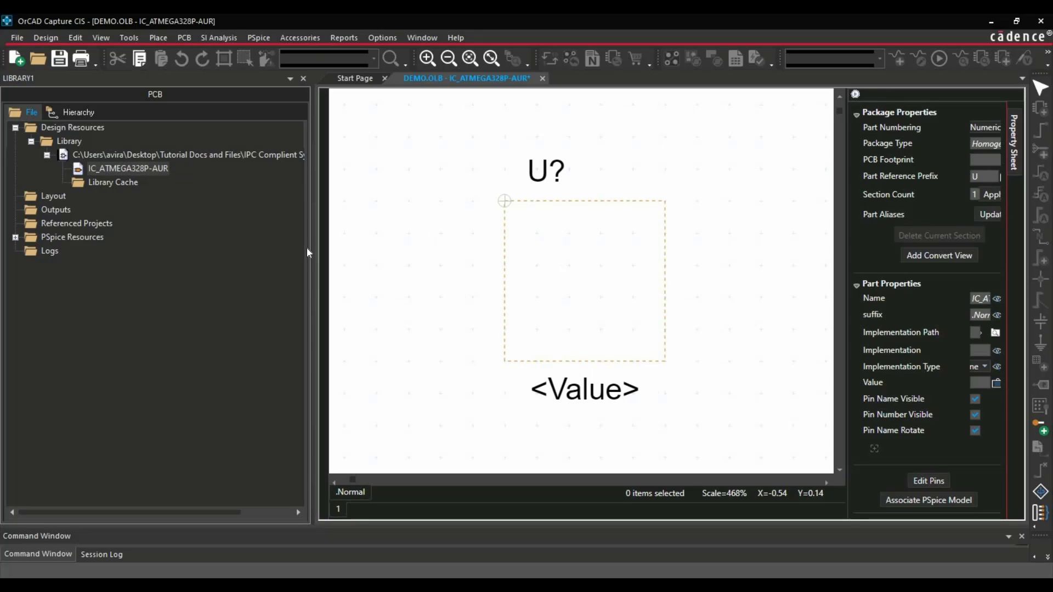
Step: Narrow the project pane and place an array of 8 passive line pins on the part body's left edge, with starting name and number 1
left_click_drag(310, 248, 208, 248)
left_click(515, 257)
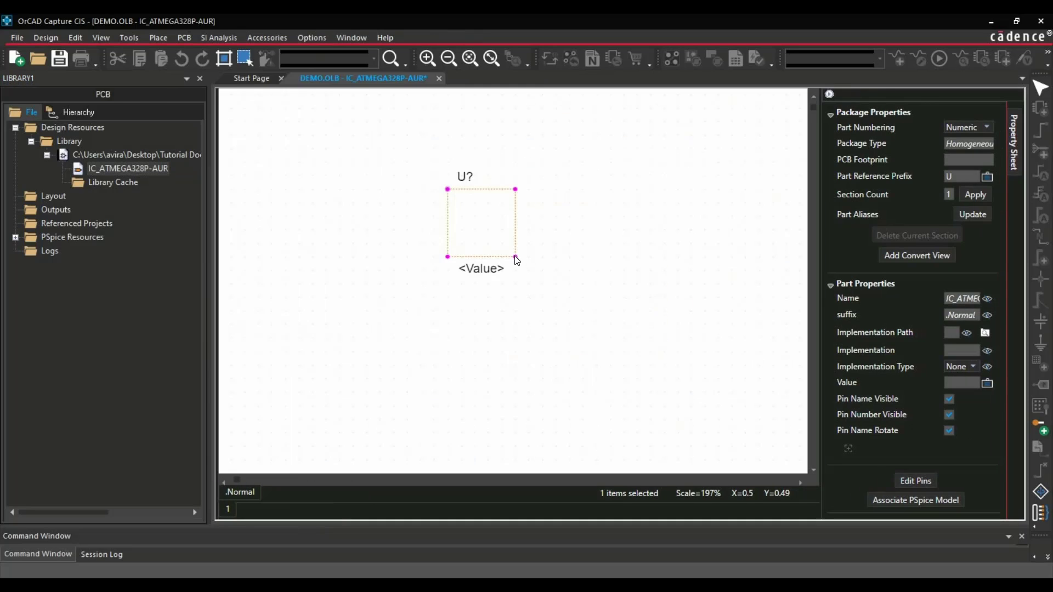
left_click(1044, 517)
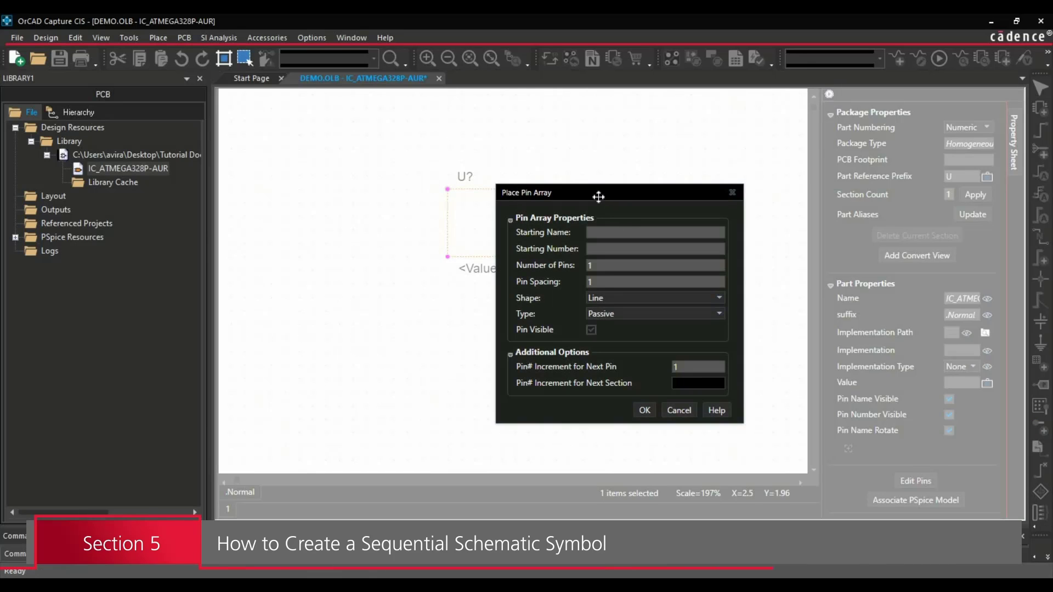
left_click_drag(599, 196, 578, 168)
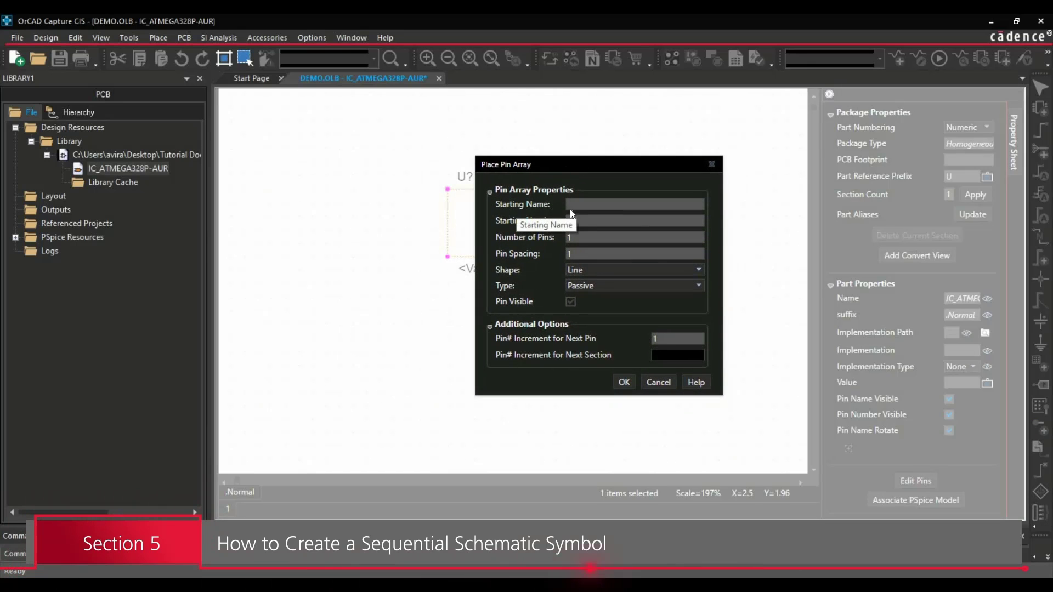
left_click(580, 204)
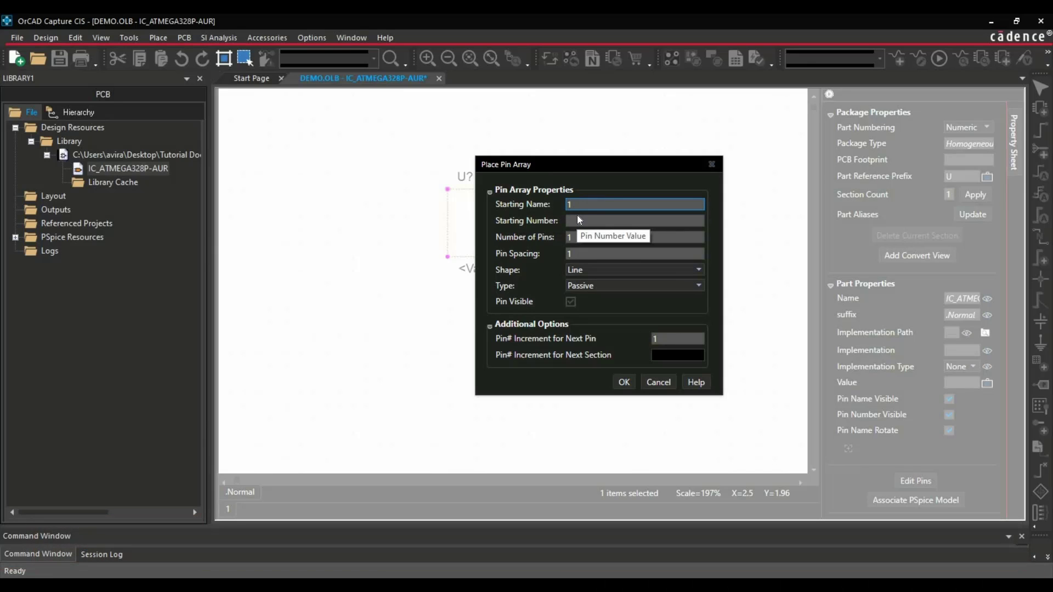
left_click(577, 215)
type("1")
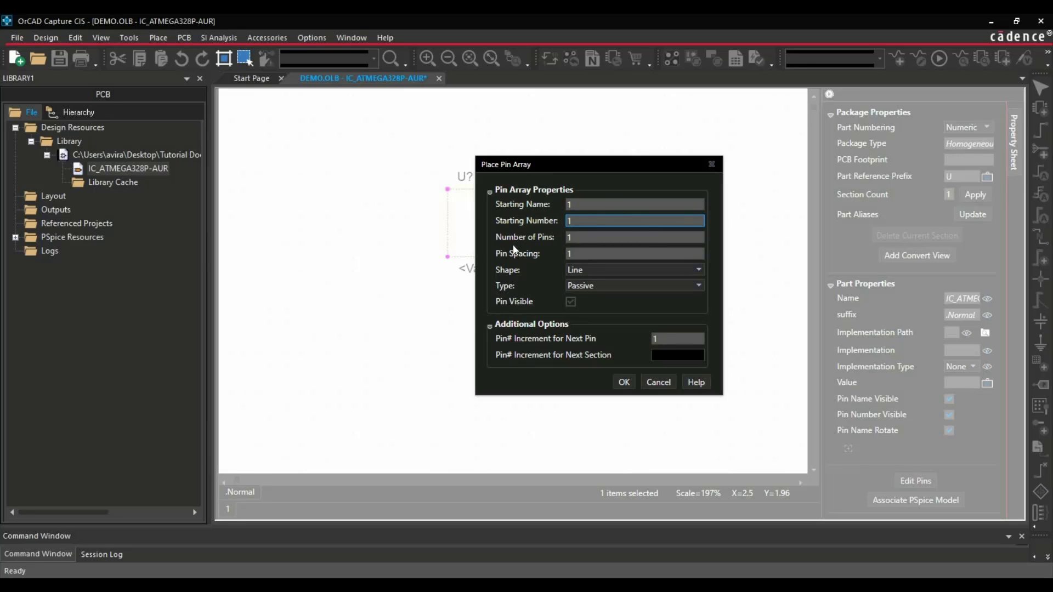
key("Tab")
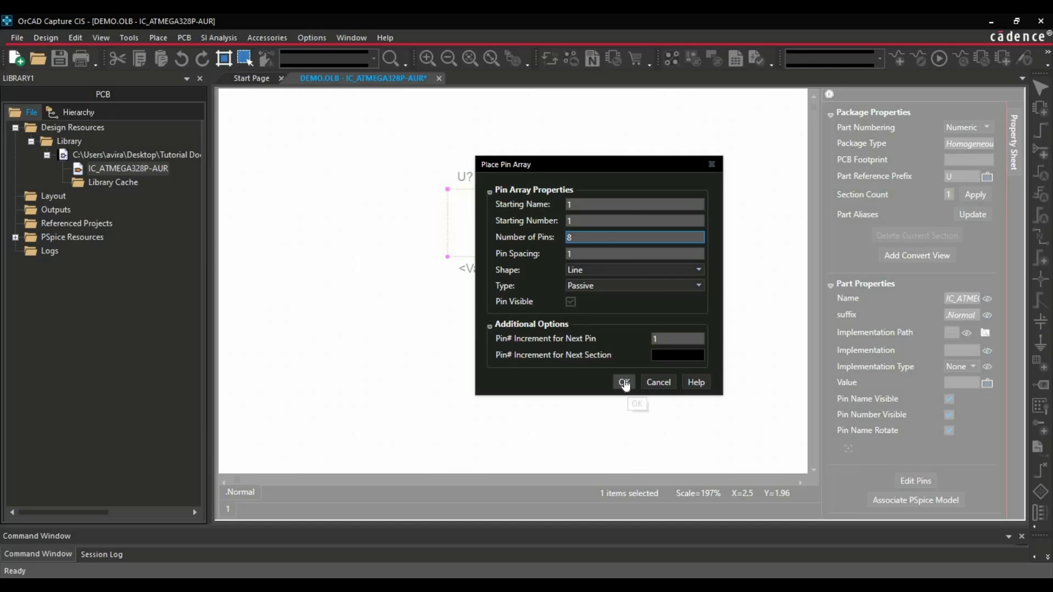
key("Return")
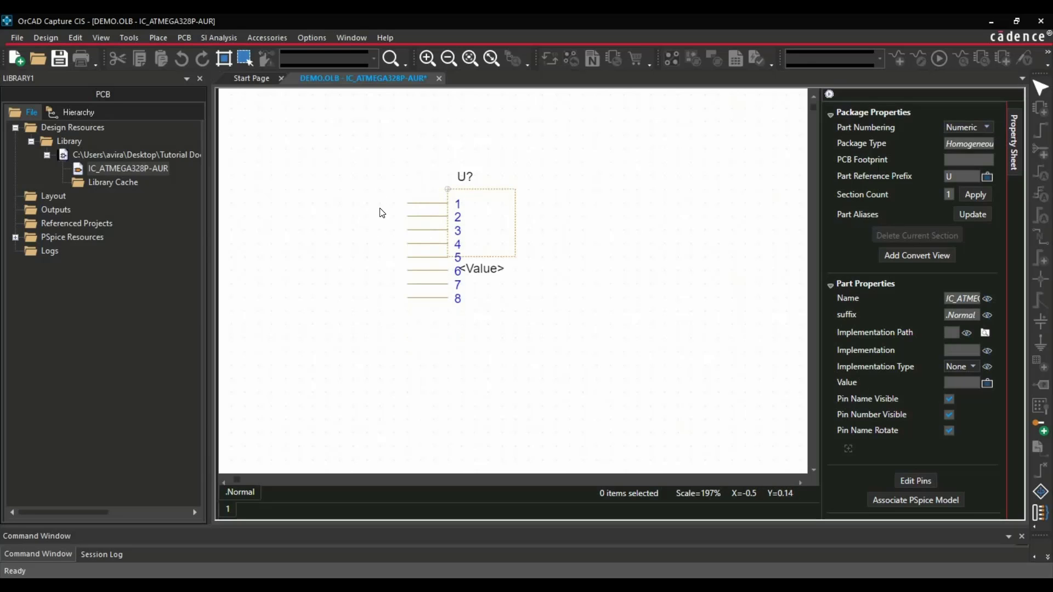
left_click(378, 210)
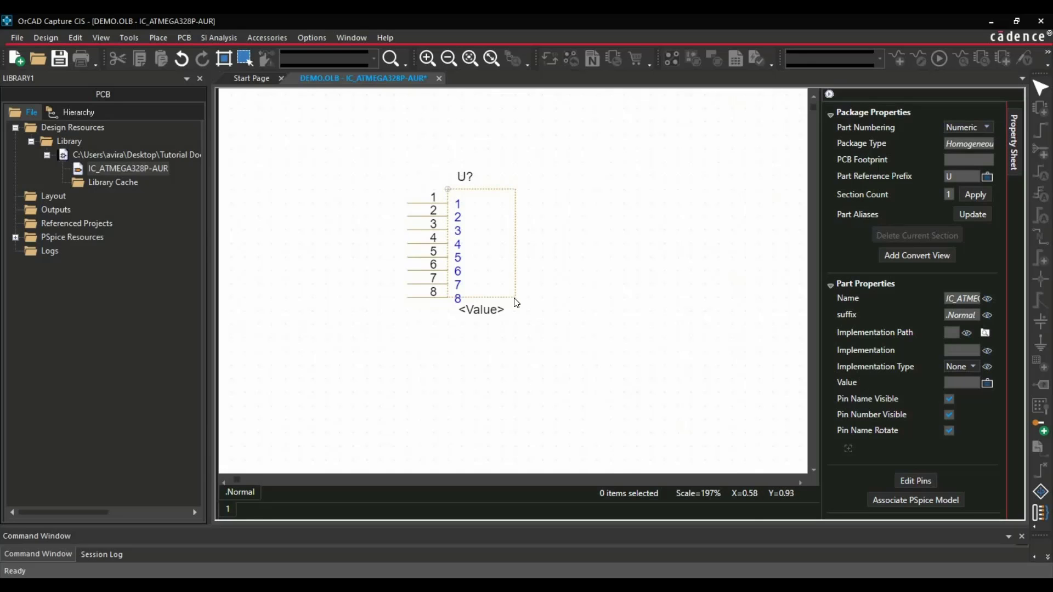
Step: Enlarge the part body to the right and downward, and place an array of 8 passive pins numbered 9 to 16 along its bottom edge
left_click_drag(521, 304, 676, 365)
left_click(531, 404)
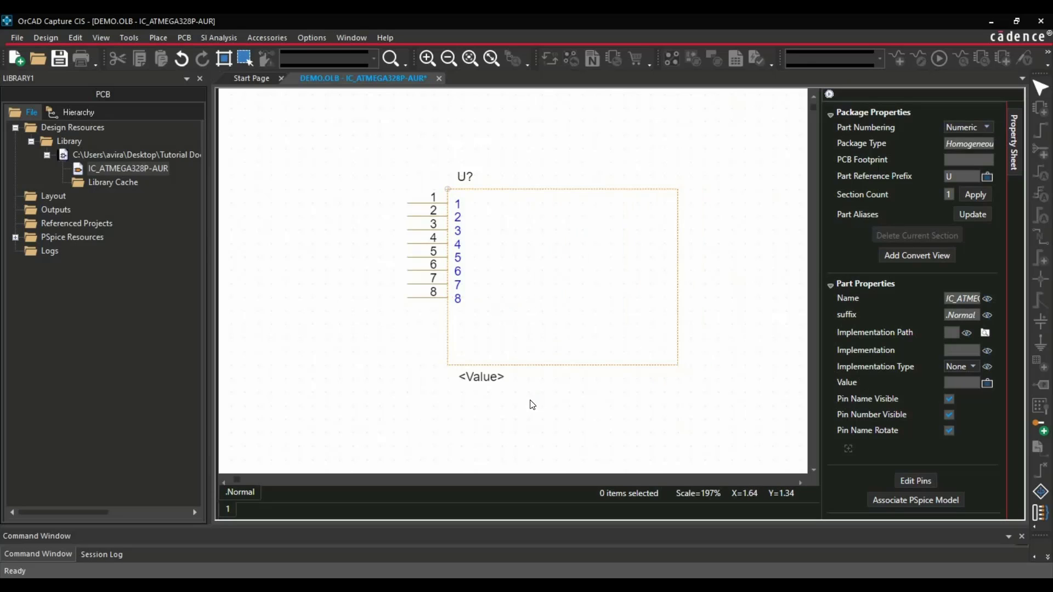
left_click(1038, 514)
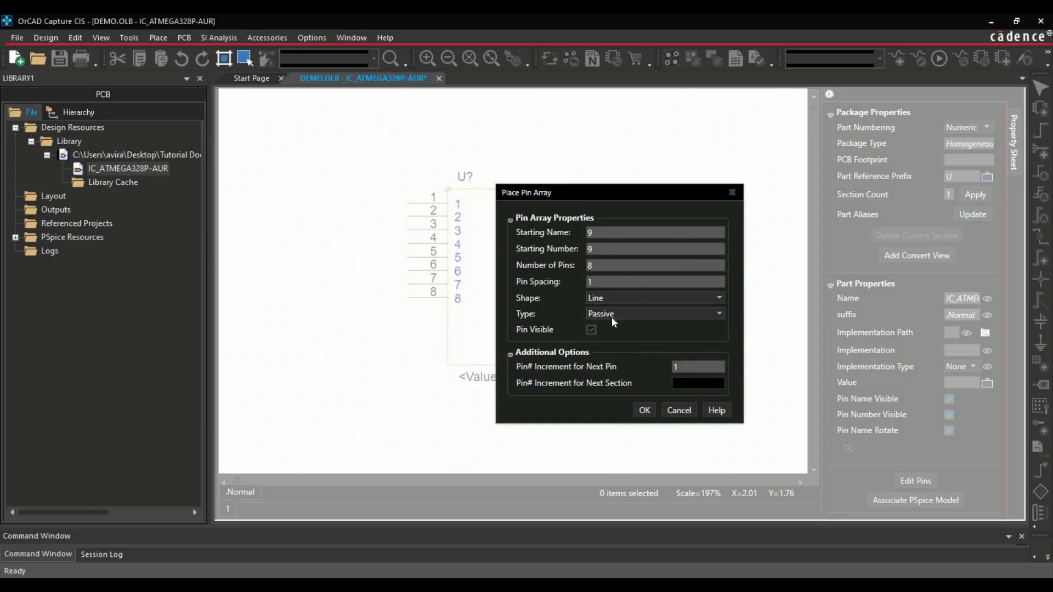
left_click(645, 411)
left_click(514, 391)
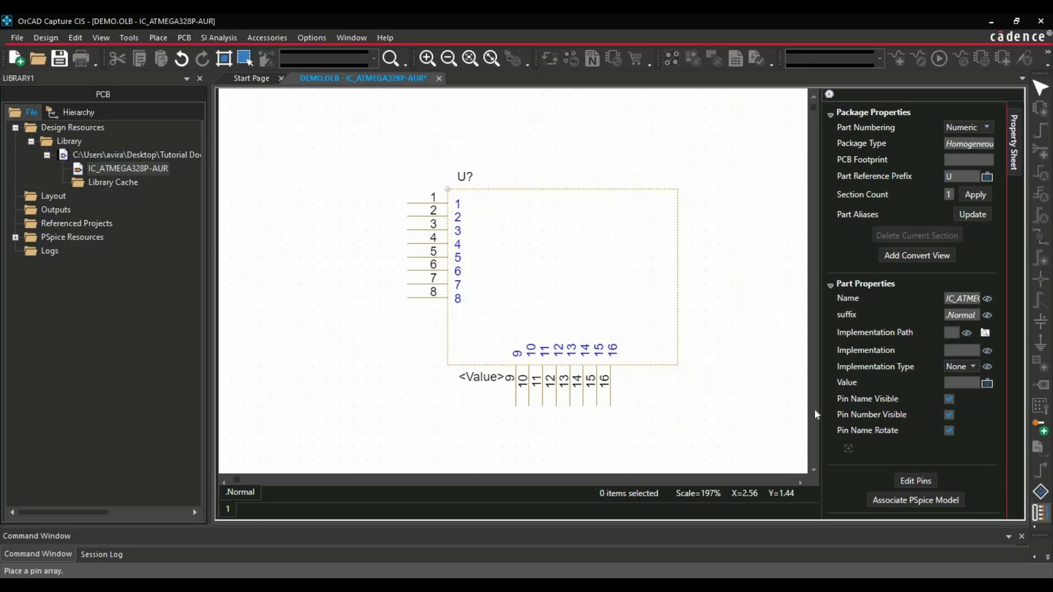
Step: Try placing an array of 8 passive line pins starting at 17 on the part body's right edge, and delete it
left_click(1040, 512)
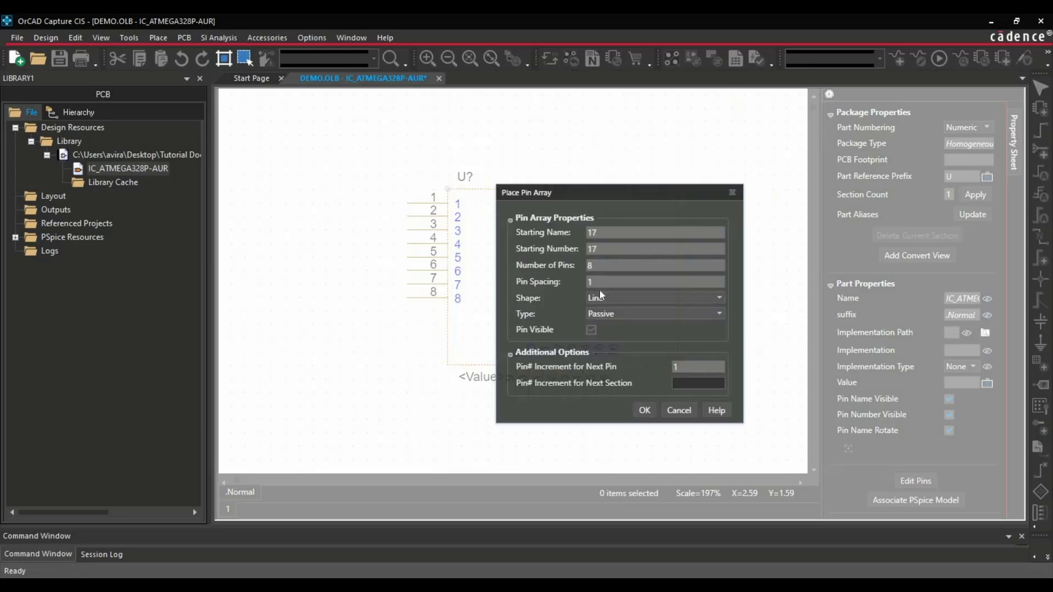
left_click(646, 411)
left_click(695, 258)
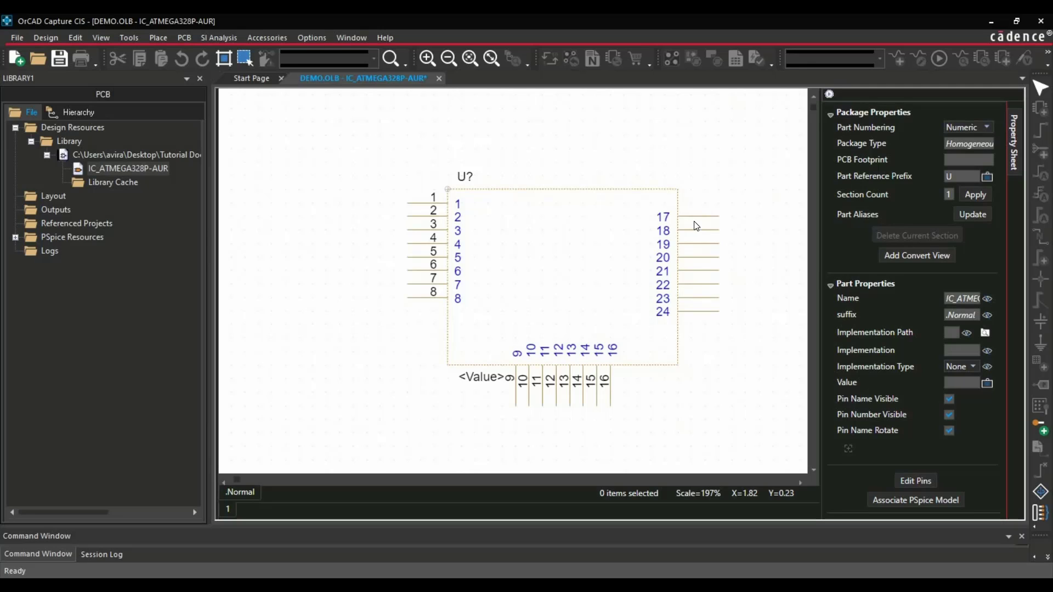
left_click(669, 277)
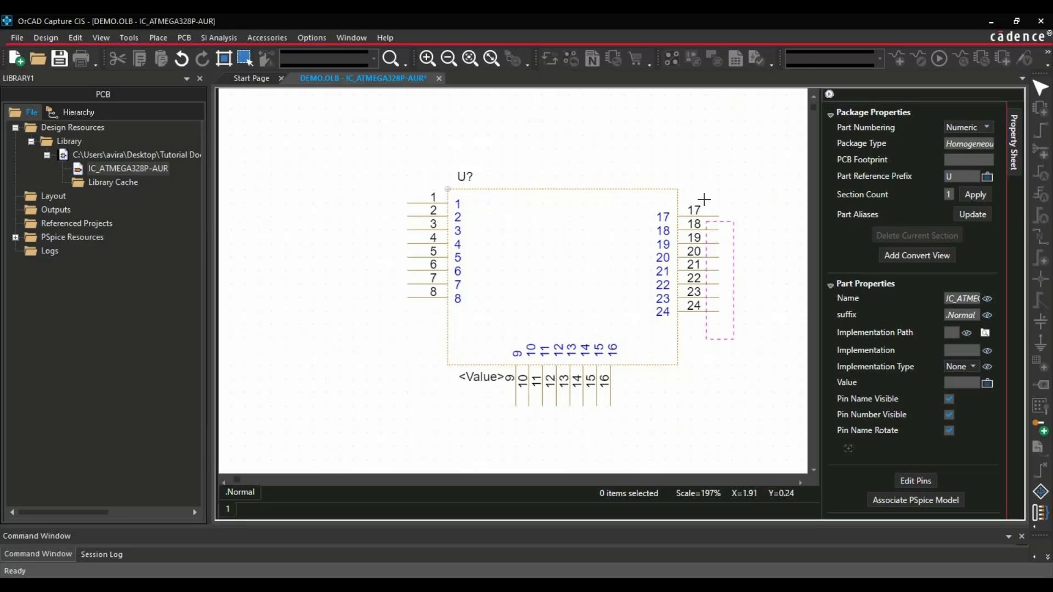
left_click(712, 262)
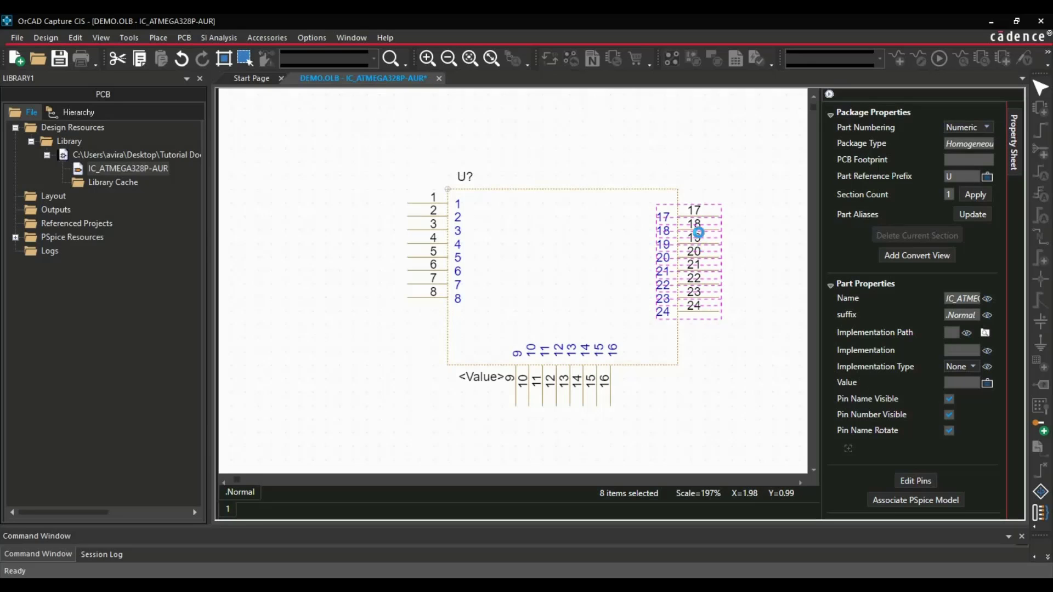
key("Delete")
Step: Place an array of 8 passive line pins on the part body's right edge, starting name and number 24, pin number increment -1
left_click(1041, 514)
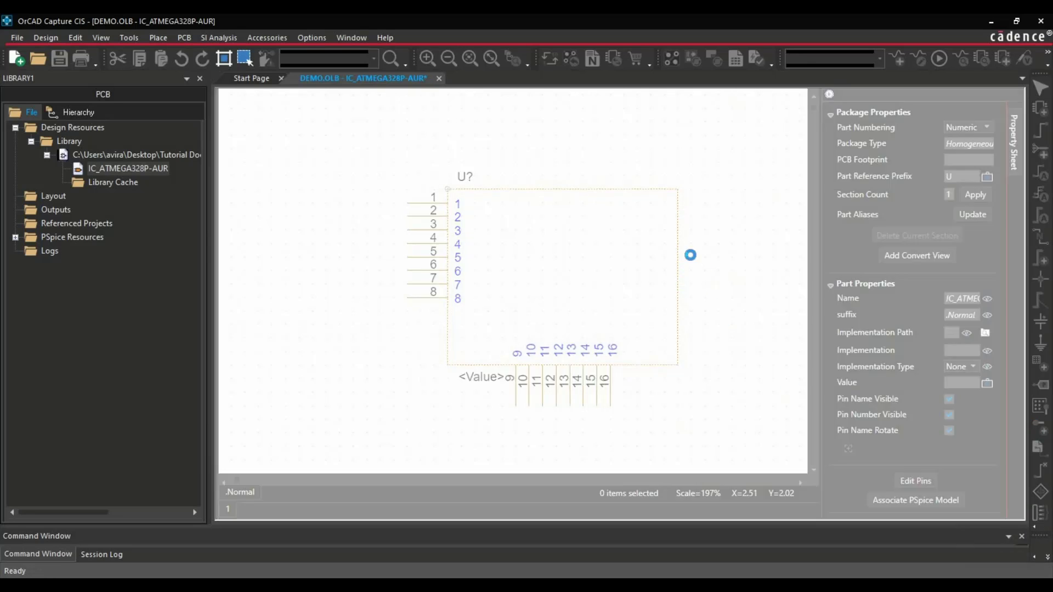
left_click_drag(617, 189, 799, 178)
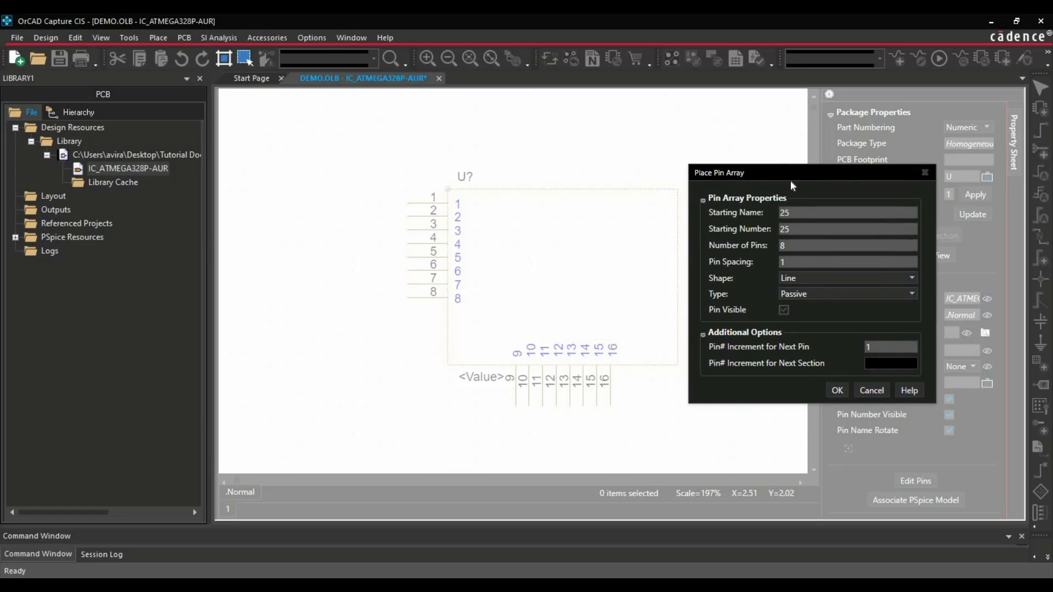
left_click_drag(794, 215, 763, 217)
type("24")
key("Tab")
type("24")
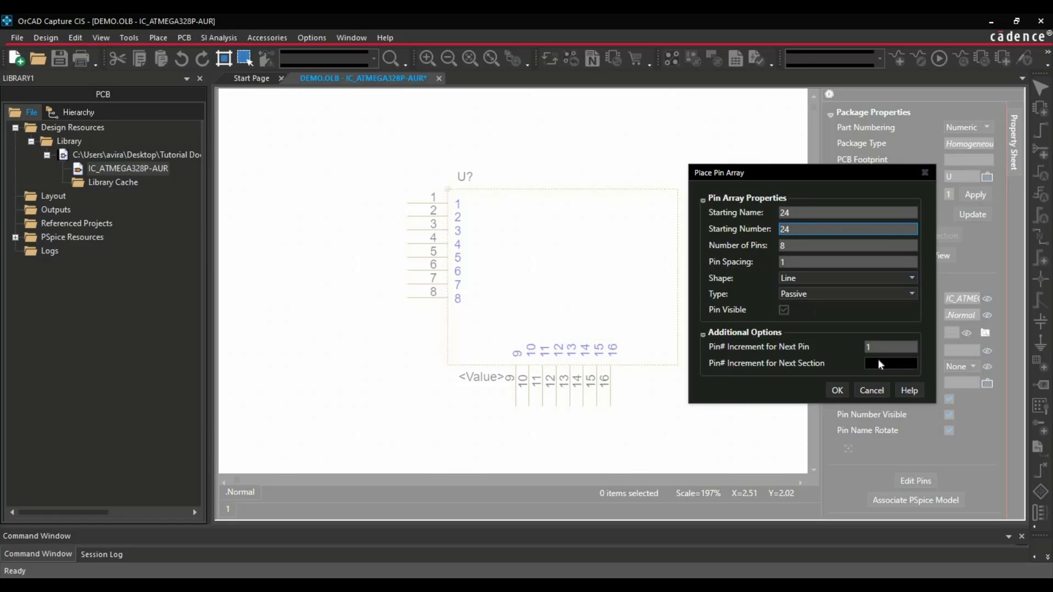
double_click(892, 349)
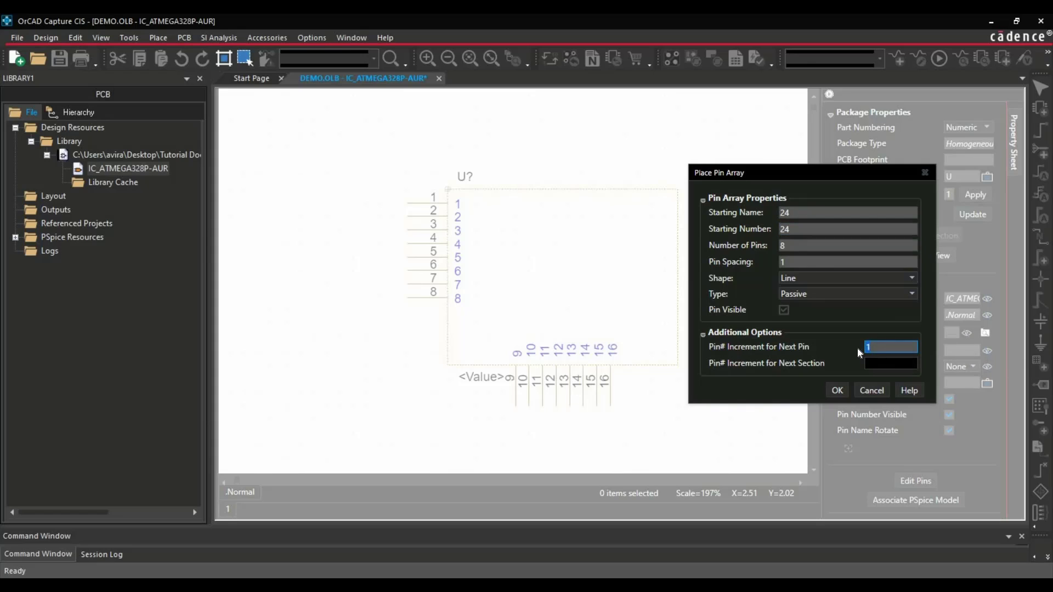
type("-1")
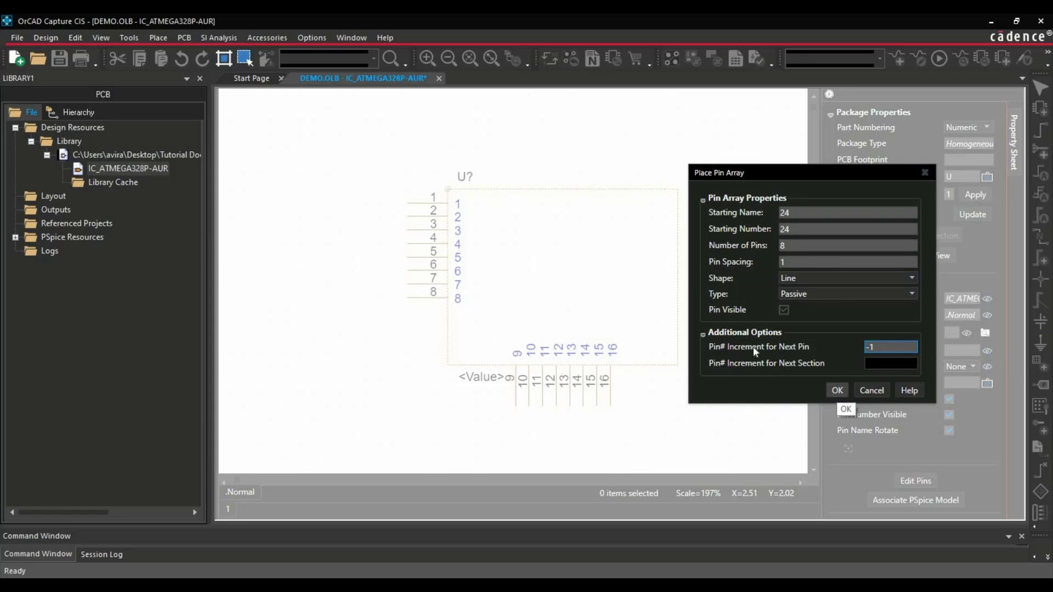
left_click(837, 393)
left_click(718, 231)
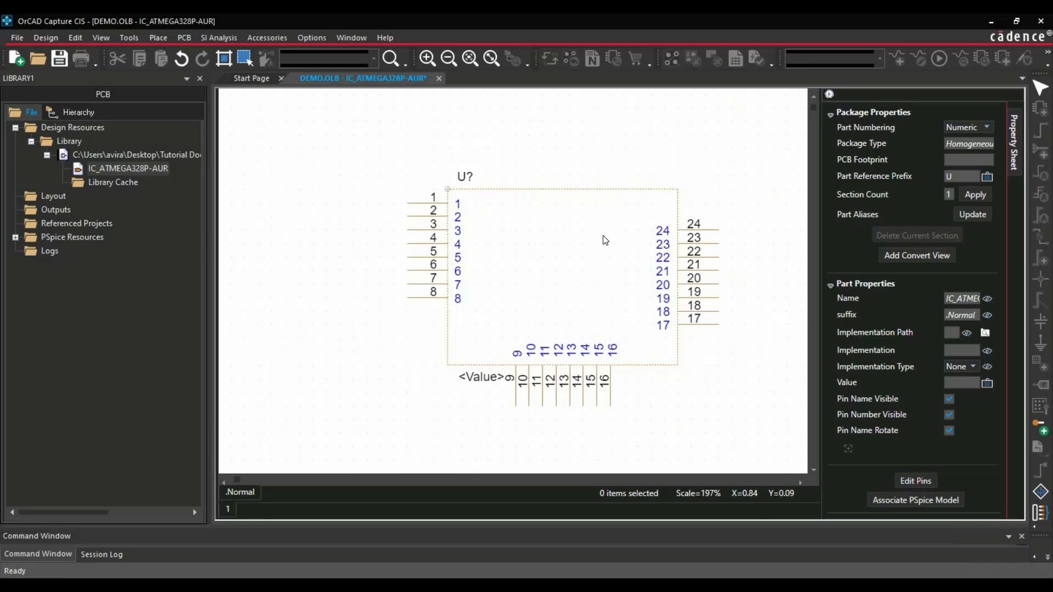
Step: Place an array of 8 passive line pins on the part body's top edge, with starting name and number 32 and pin number increment -1
left_click(1041, 515)
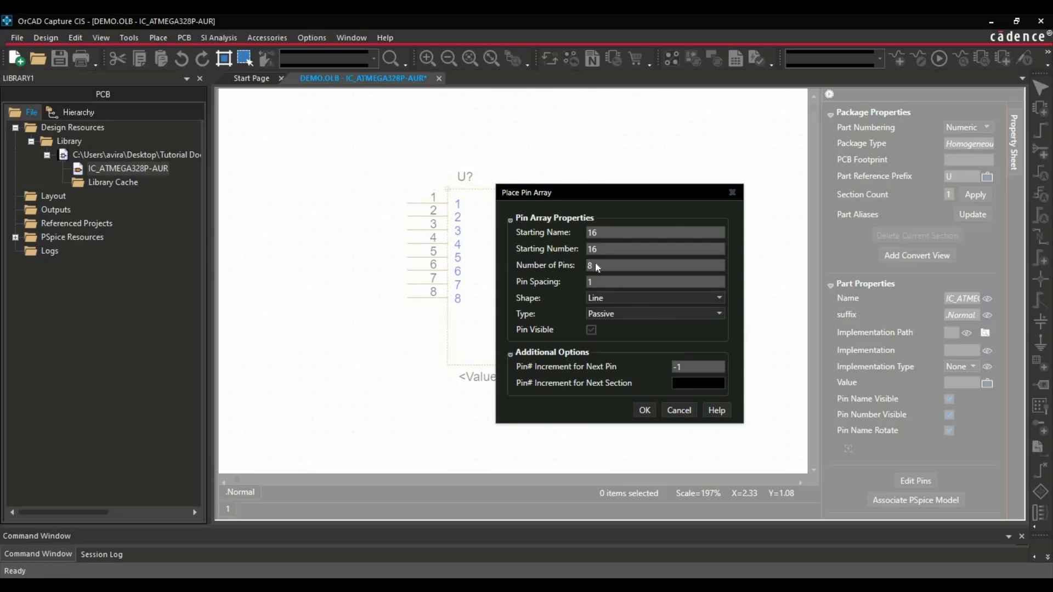
left_click(562, 236)
type("32")
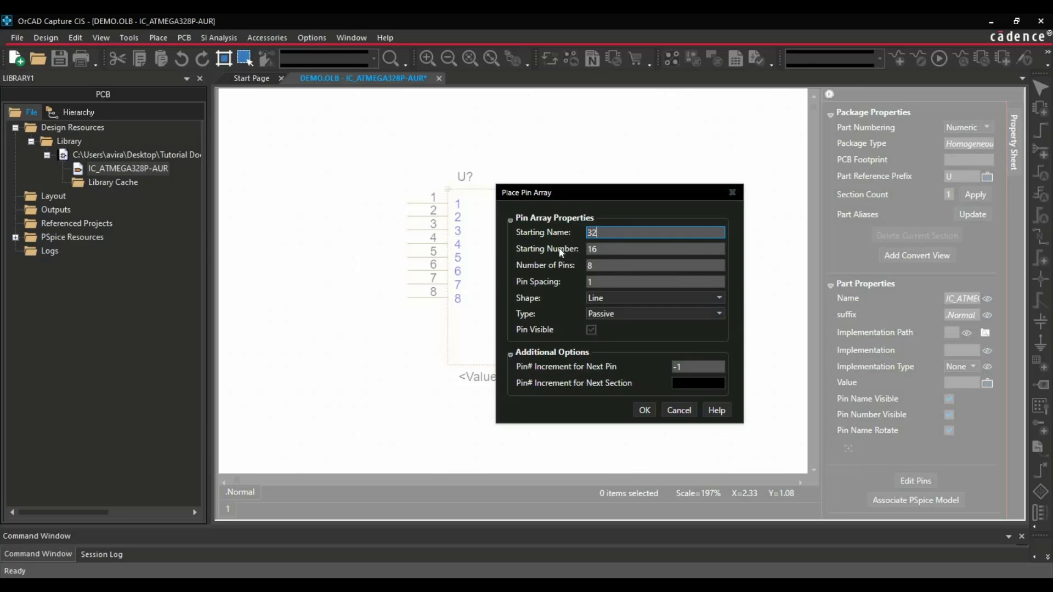
key("Tab")
type("32")
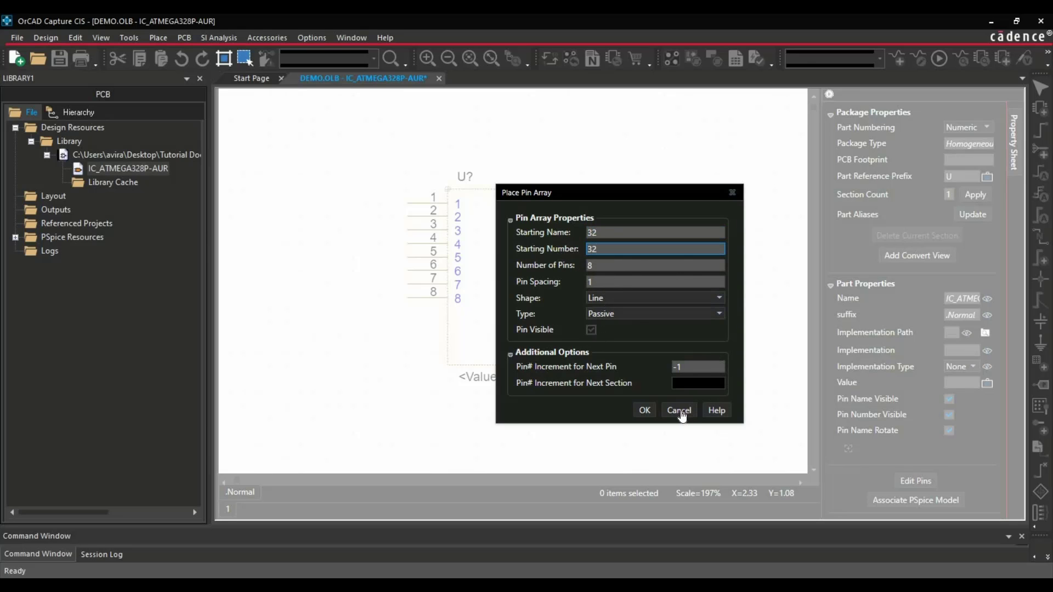
left_click(644, 410)
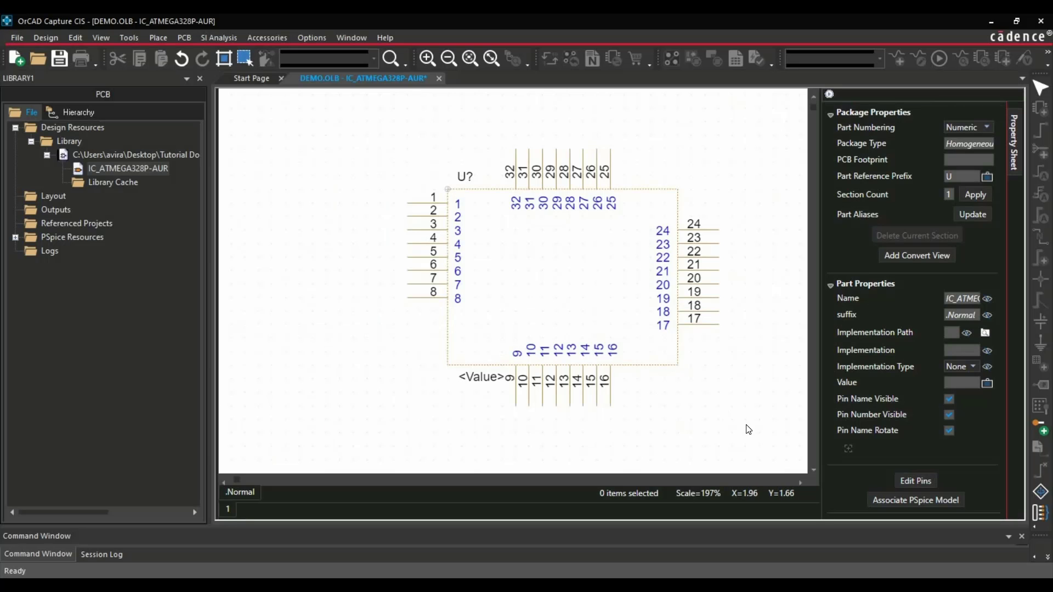
left_click_drag(751, 427, 563, 247)
mouse_move(365, 156)
left_mouse_down()
mouse_move(358, 136)
mouse_move(357, 147)
left_mouse_up()
key("Escape")
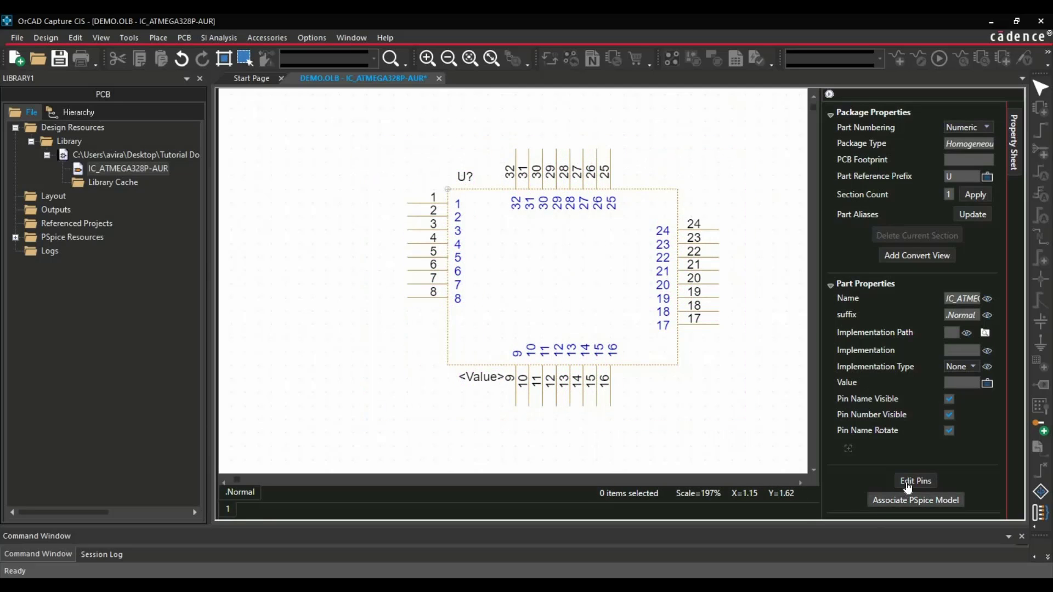
Step: Open the pin editor for the whole part, enlarge its window, and widen the Pin Number column
left_click(905, 481)
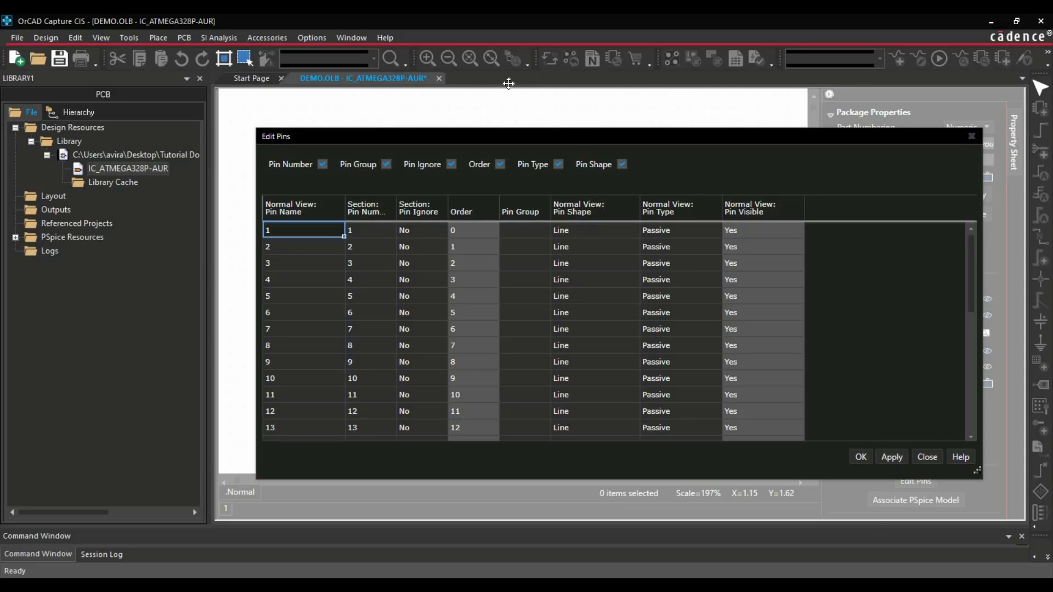
left_click_drag(570, 132, 559, 89)
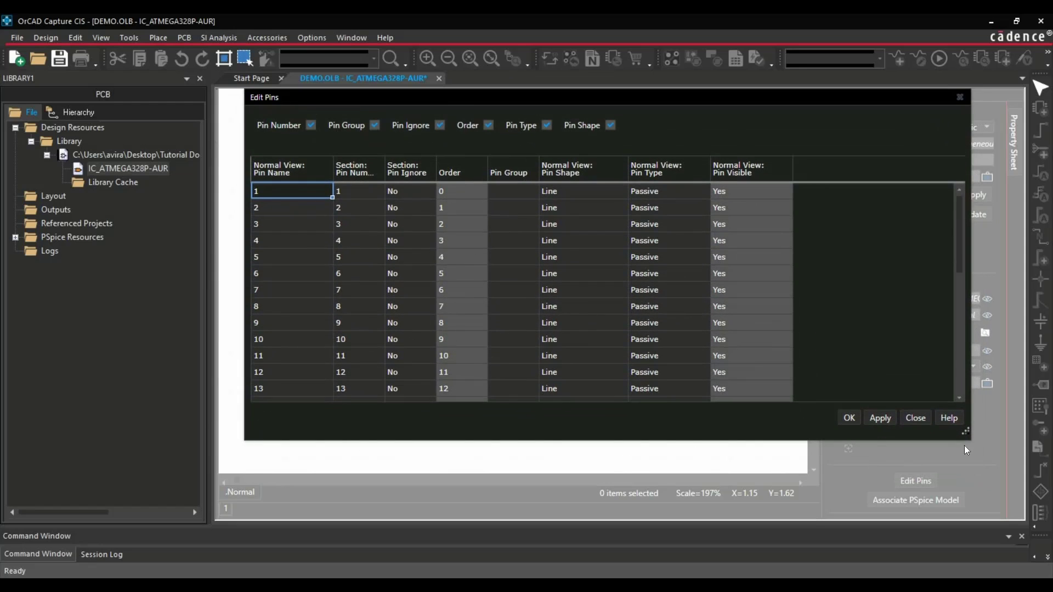
left_click_drag(965, 432, 967, 504)
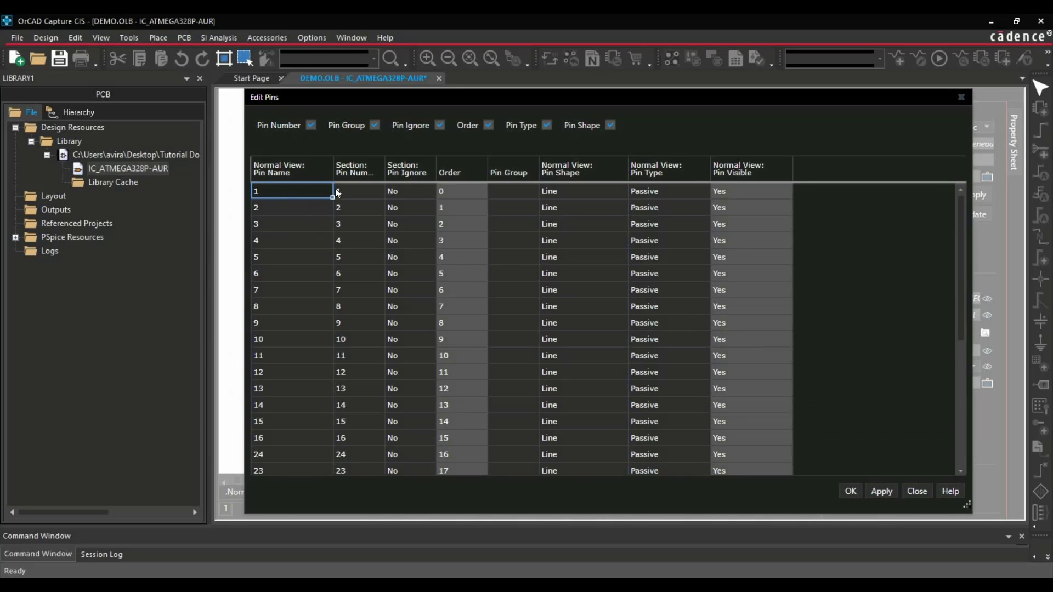
scroll(377, 395, "down", 4)
scroll(350, 282, "up", 4)
left_click_drag(452, 166, 454, 166)
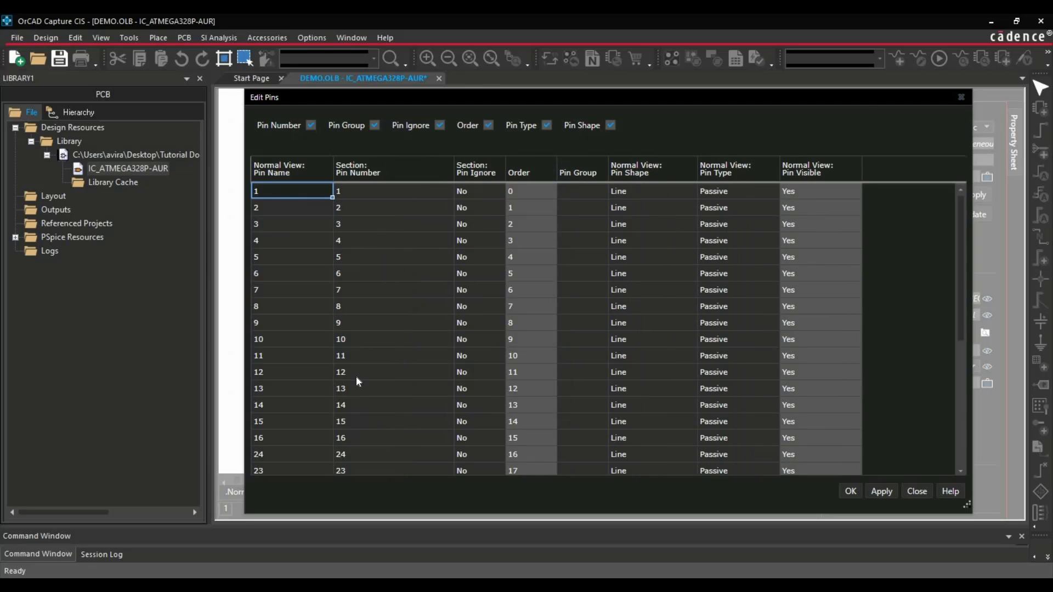
Step: Sort the pin table by Pin Number in ascending order and check the sequence from 1 to 32
scroll(356, 377, "down", 3)
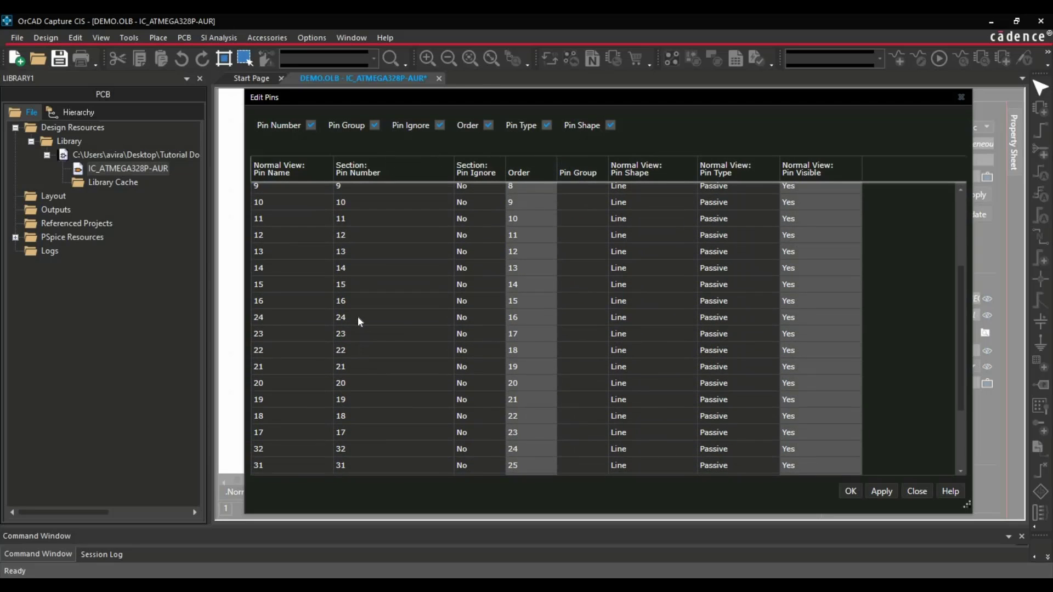
scroll(360, 340, "down", 2)
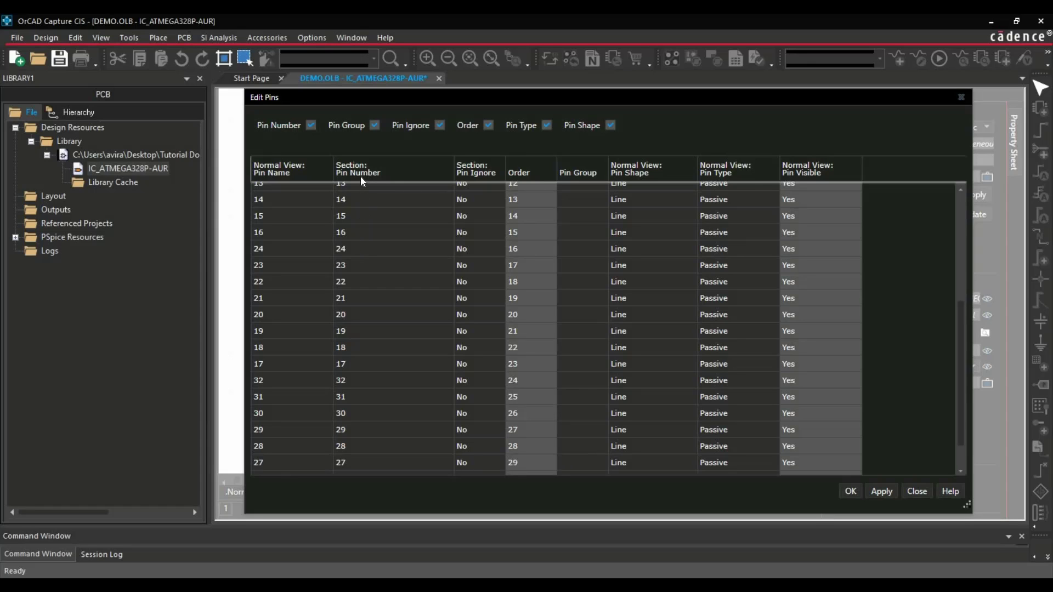
left_click(377, 173)
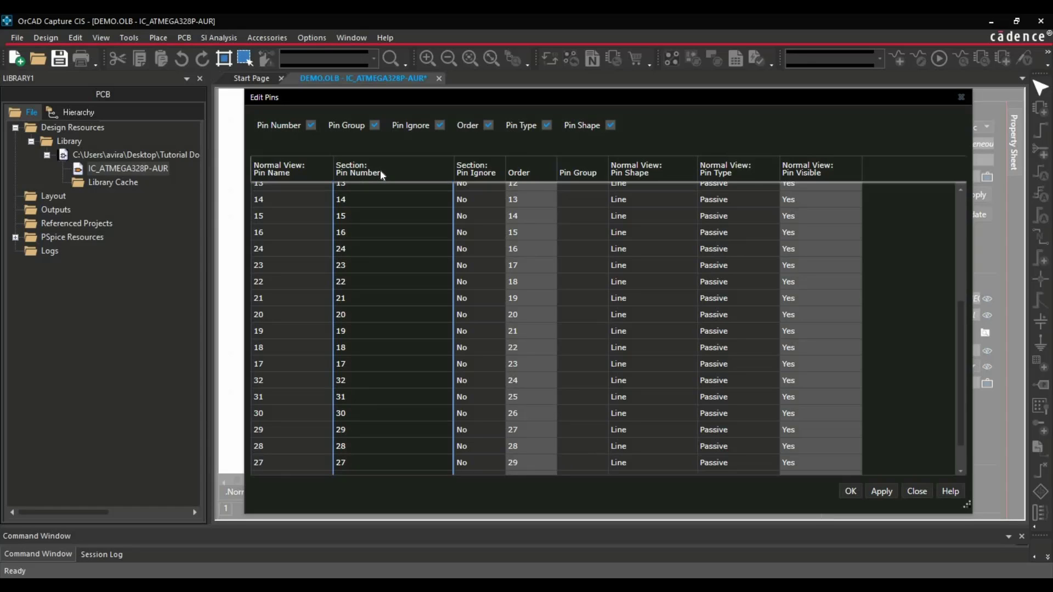
left_click(379, 170)
left_click(366, 166)
scroll(390, 298, "down", 2)
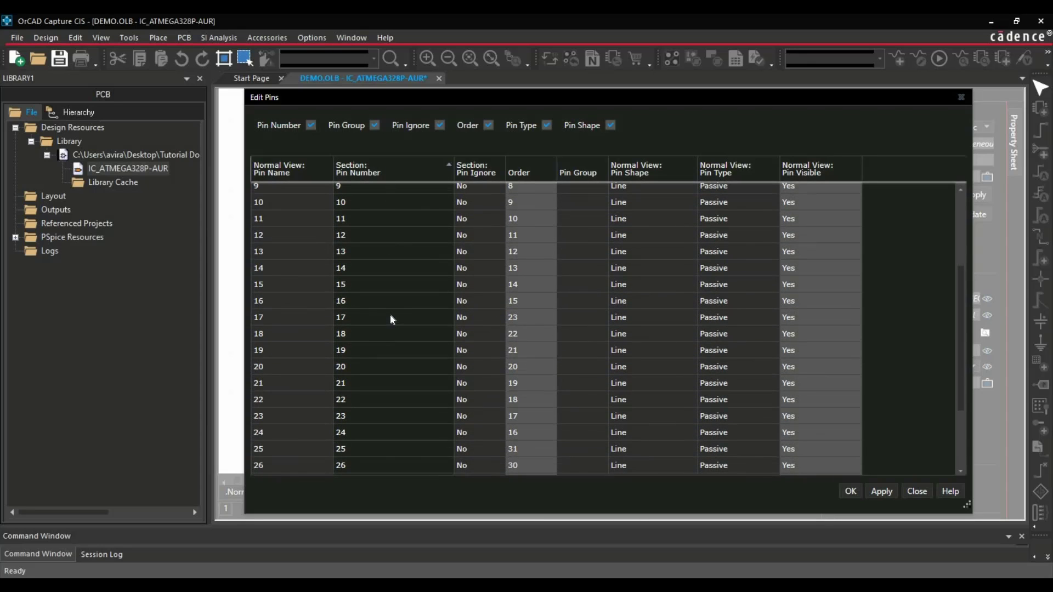
scroll(391, 319, "up", 3)
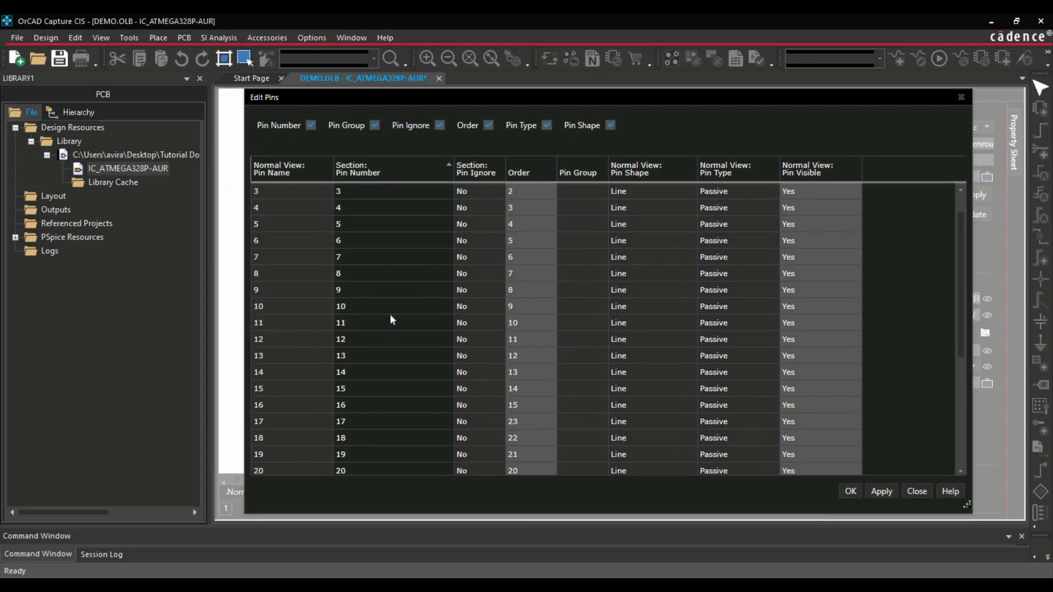
scroll(391, 319, "down", 4)
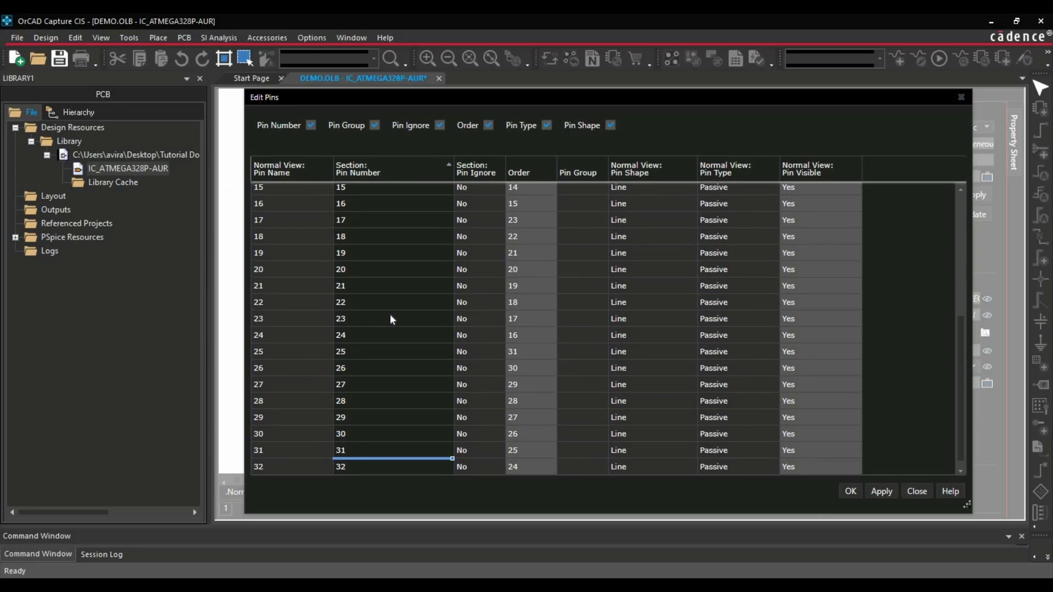
scroll(390, 319, "up", 5)
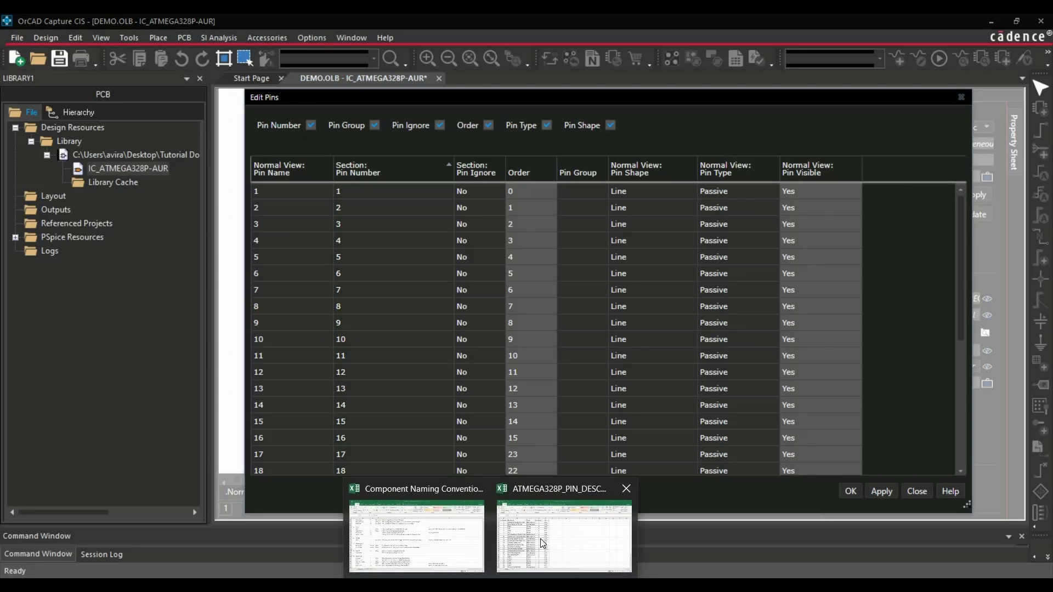
Step: Switch to the ATMEGA328P_PIN_DESCRIPTION workbook in Excel and copy the pin names in B2:B33
left_click(555, 535)
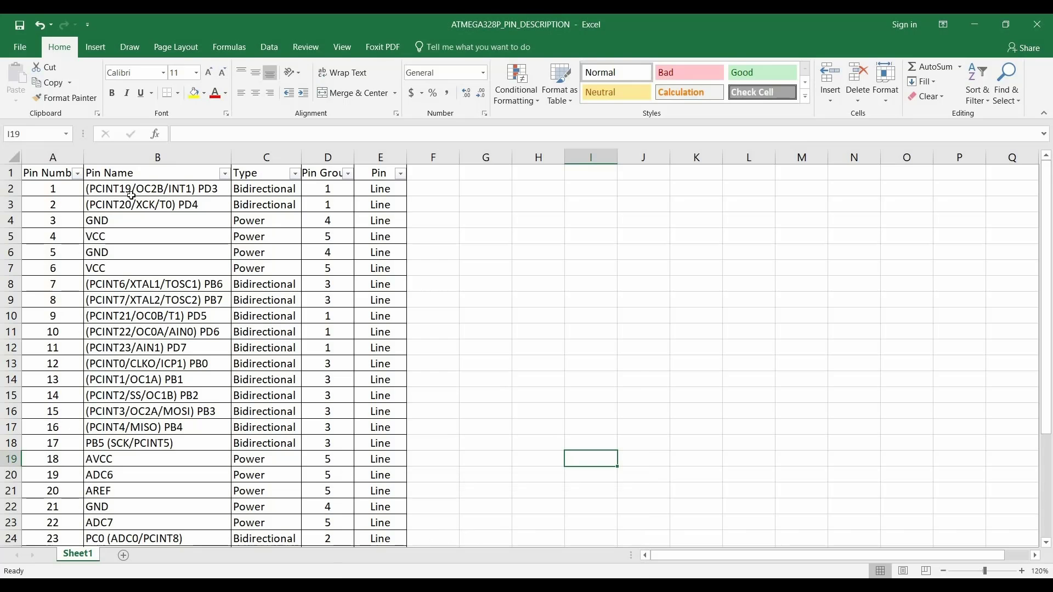
left_click_drag(133, 191, 135, 575)
left_click_drag(135, 331, 135, 332)
key("ctrl+c")
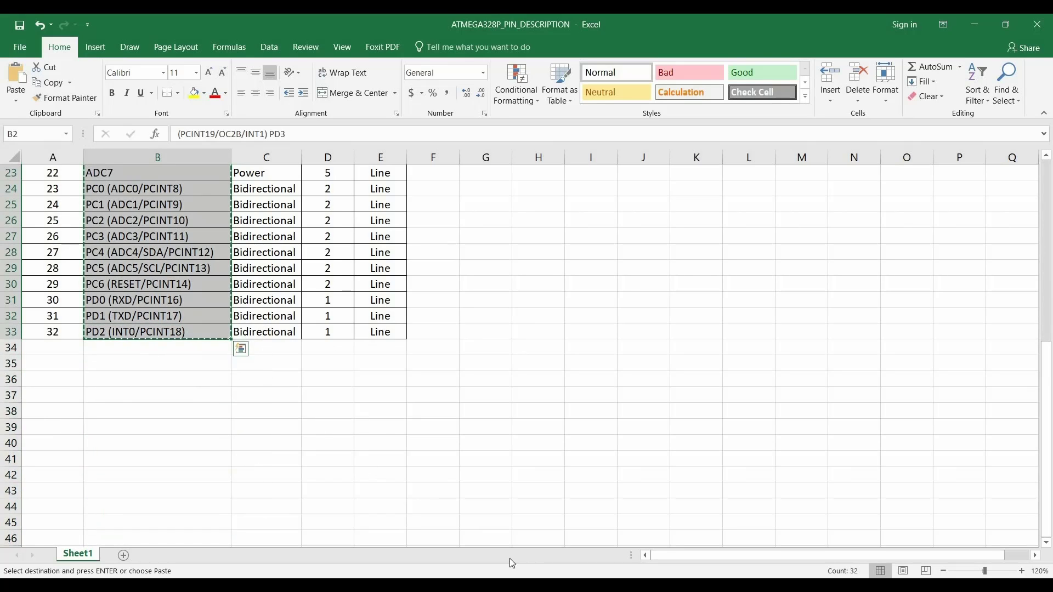
Step: Return to OrCAD Capture, paste the copied names into the Pin Name column from pin 1 onward, and check the filled rows
key("alt+Tab")
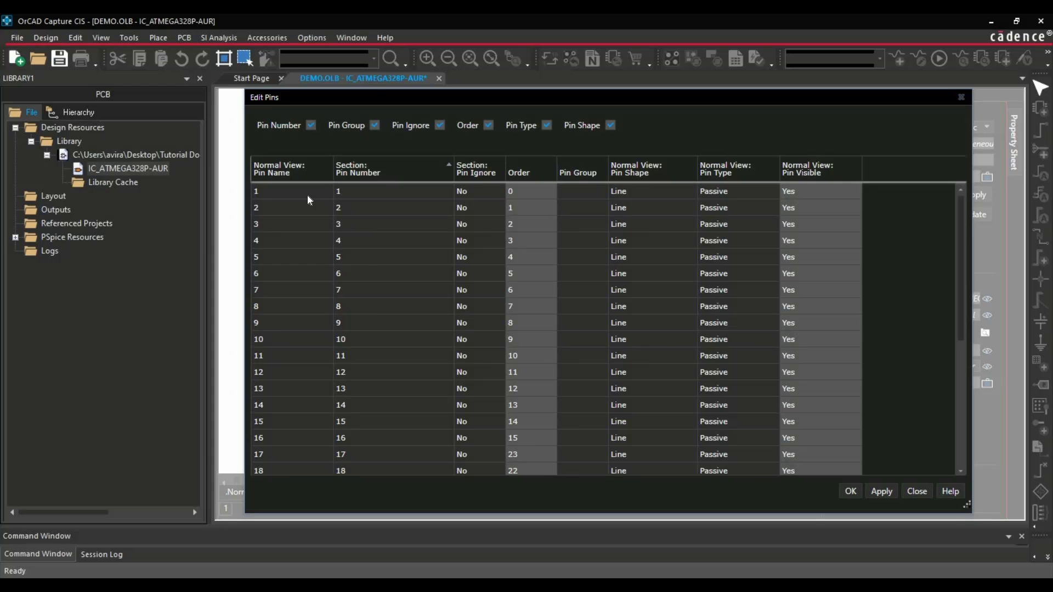
left_click(289, 192)
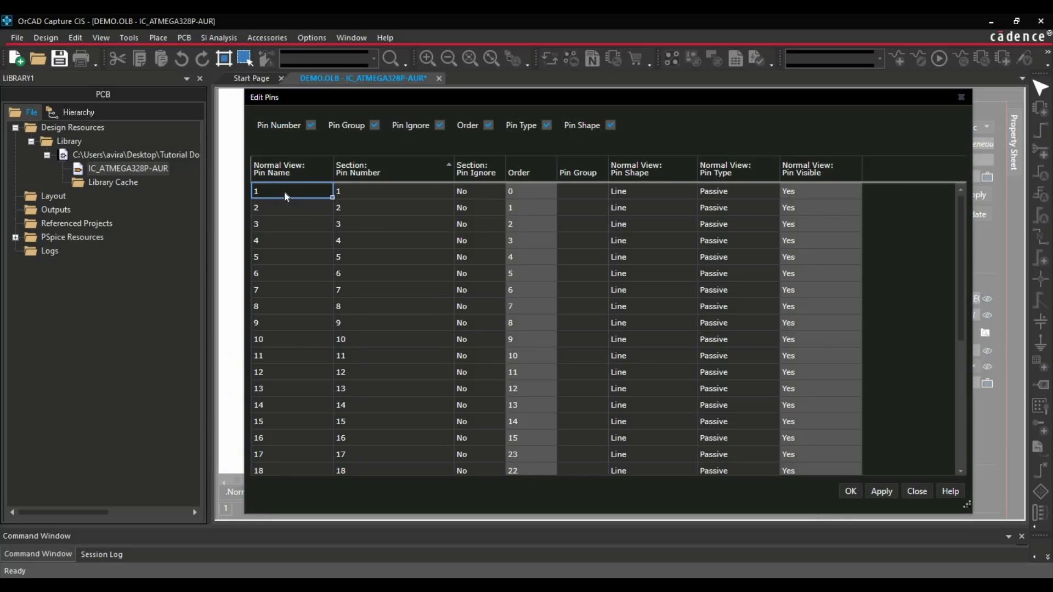
key("ctrl+v")
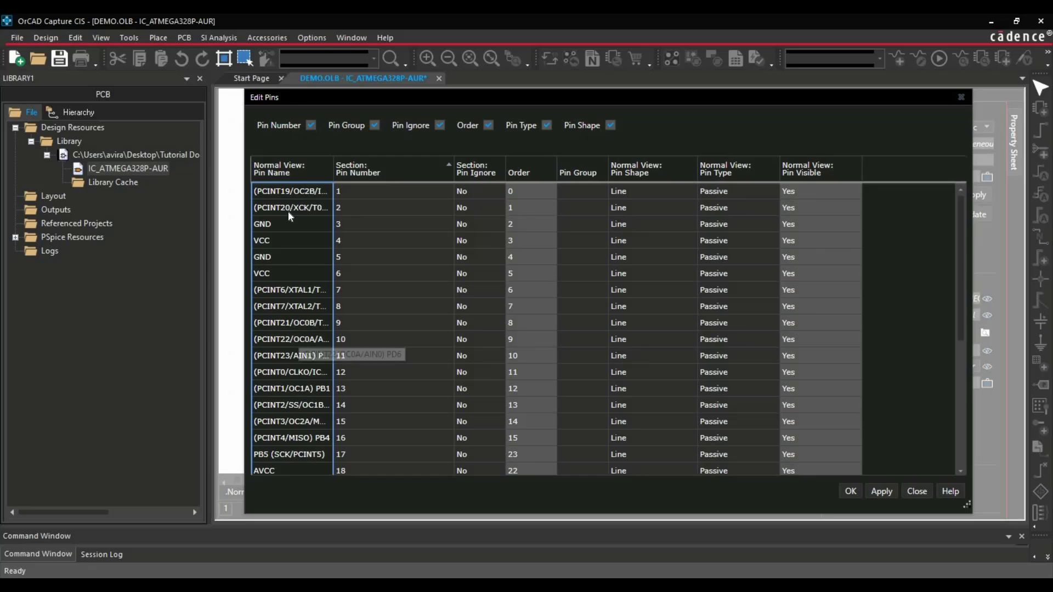
scroll(290, 266, "down", 2)
scroll(290, 266, "down", 3)
scroll(290, 265, "up", 5)
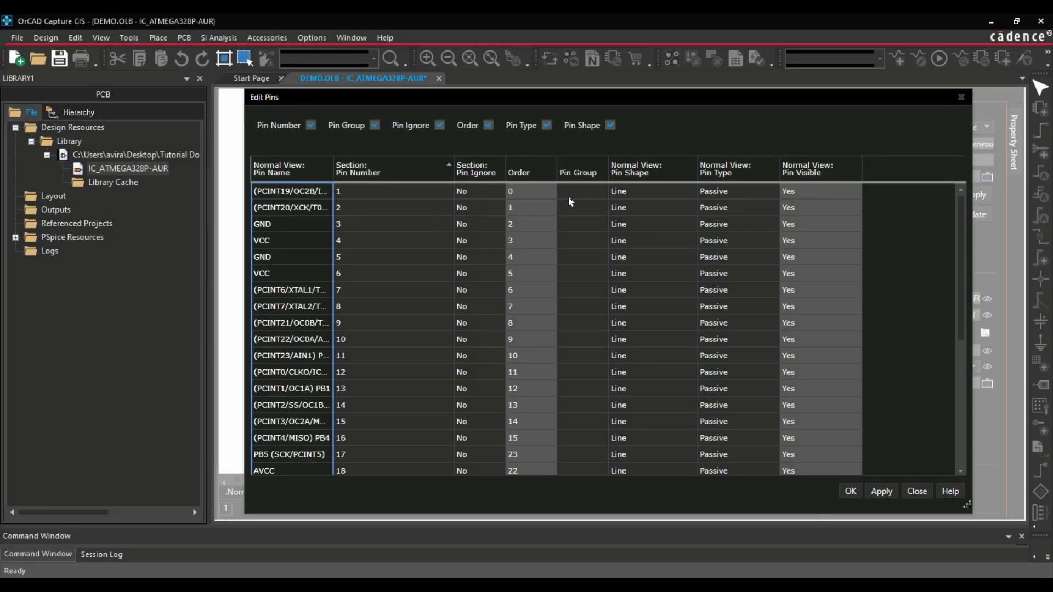
Step: Switch to the ATmega328P datasheet in Foxit PhantomPDF and examine the pinout diagrams
mouse_move(491, 585)
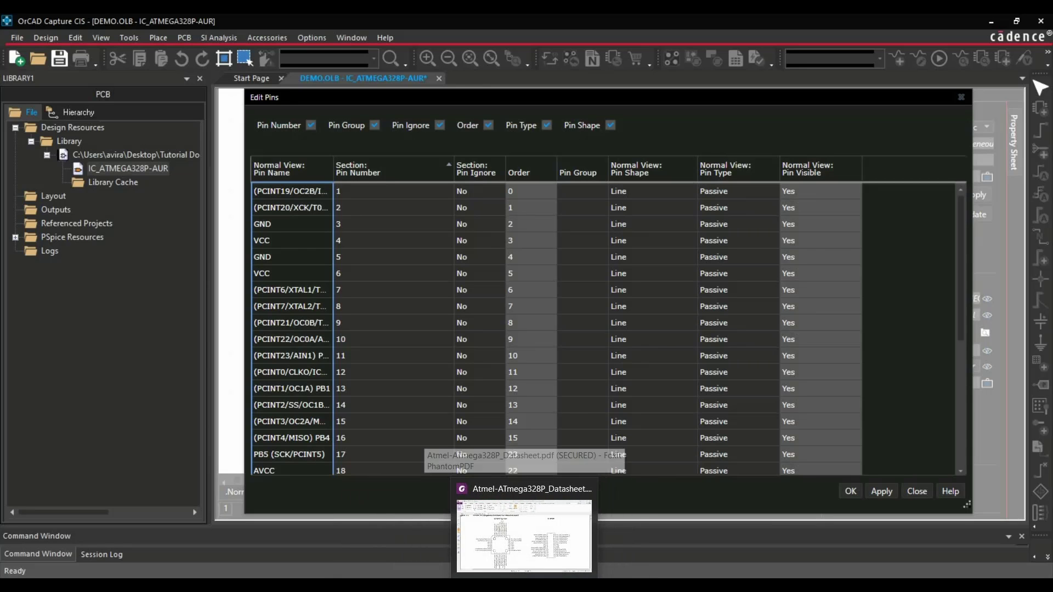
left_click(545, 531)
scroll(360, 367, "up", 7)
scroll(359, 368, "down", 1)
scroll(354, 329, "up", 1)
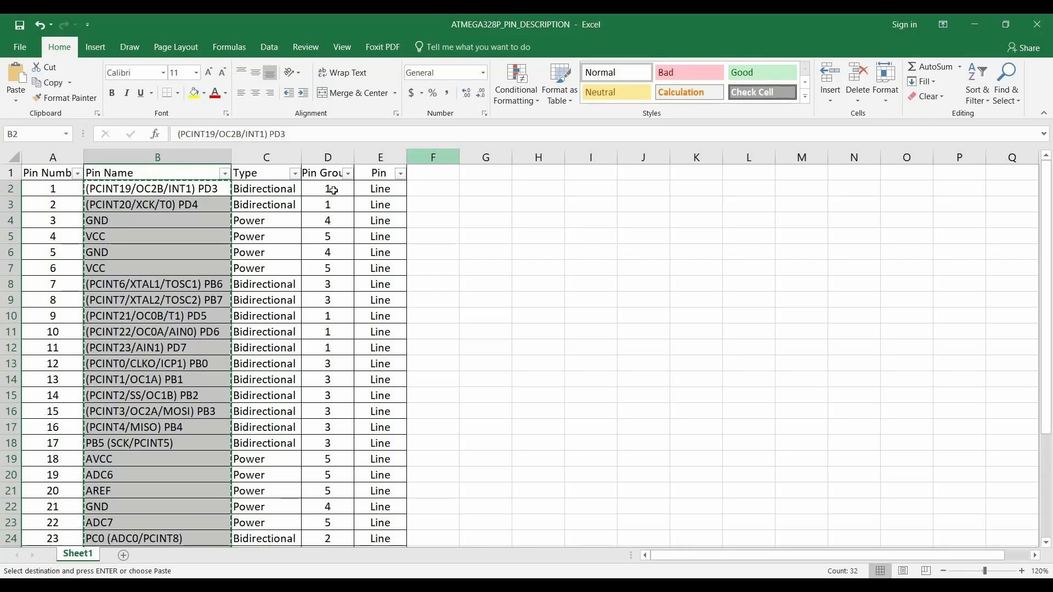
Step: Copy the Pin Group values from the ATMEGA328P_PIN_DESCRIPTION workbook in Excel, starting at D2, and return to OrCAD Capture
left_click_drag(333, 190, 326, 524)
key("ctrl+c")
key("alt+Tab")
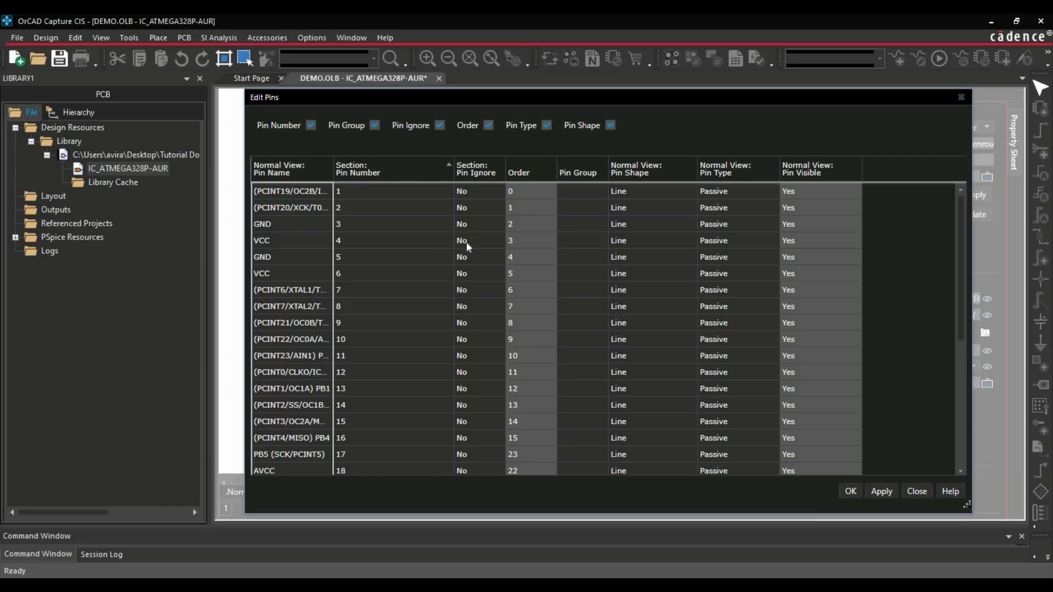
Step: Paste the copied values into the Pin Group column from pin 1 onward, and copy the pin types in C2:C33 from the ATMEGA328P_PIN_DESCRIPTION workbook in Excel
left_click(581, 193)
key("ctrl+v")
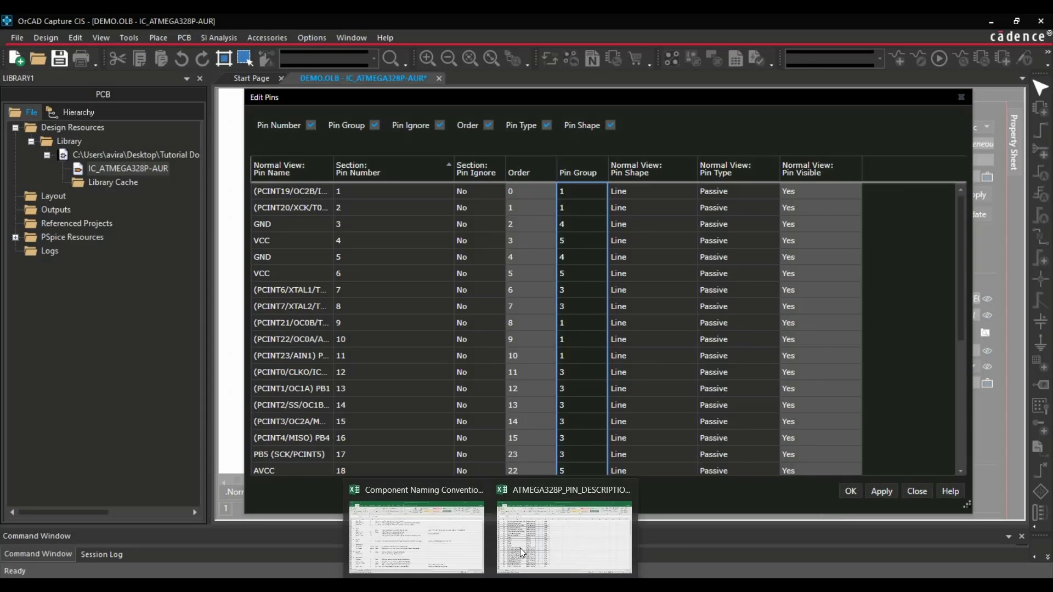
left_click(519, 548)
scroll(369, 231, "up", 4)
left_click_drag(265, 188, 299, 527)
key("ctrl+c")
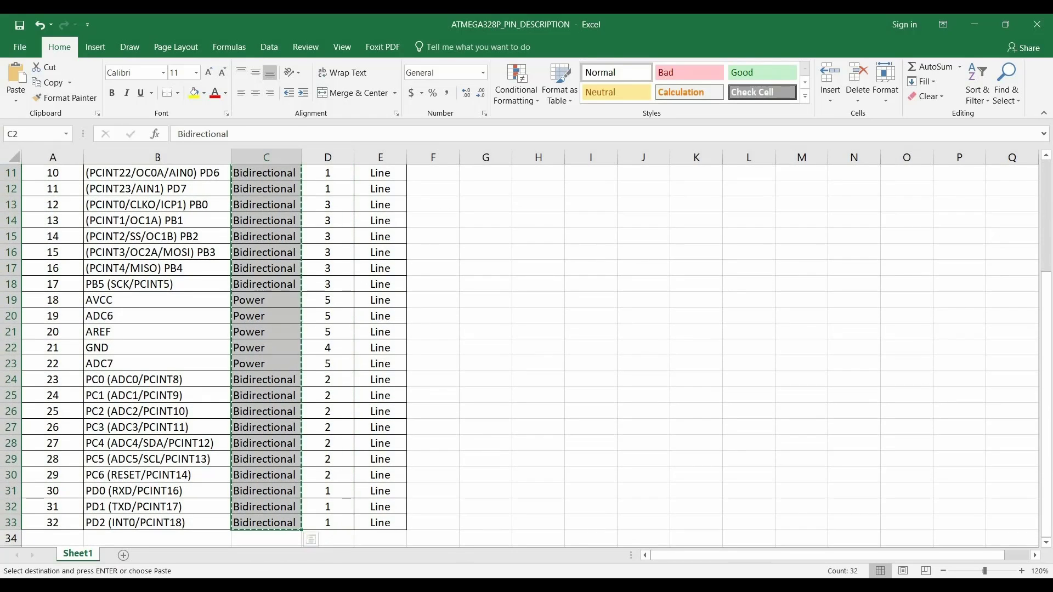
Step: Return to OrCAD Capture, paste the copied types into the Pin Type column from pin 1 onward, and apply the pin edits
key("alt+Tab")
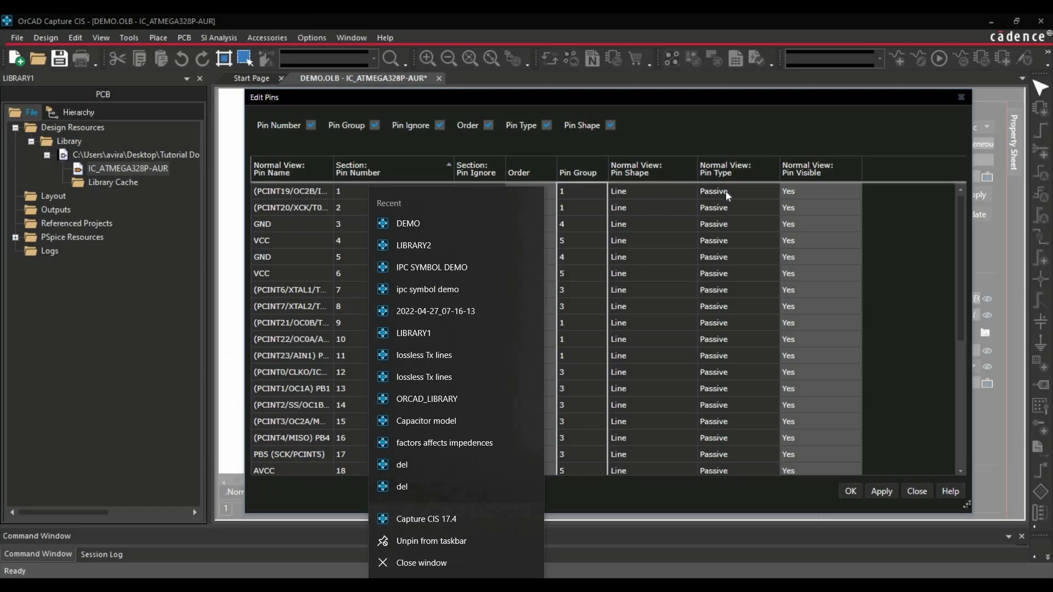
left_click(731, 192)
key("ctrl+v")
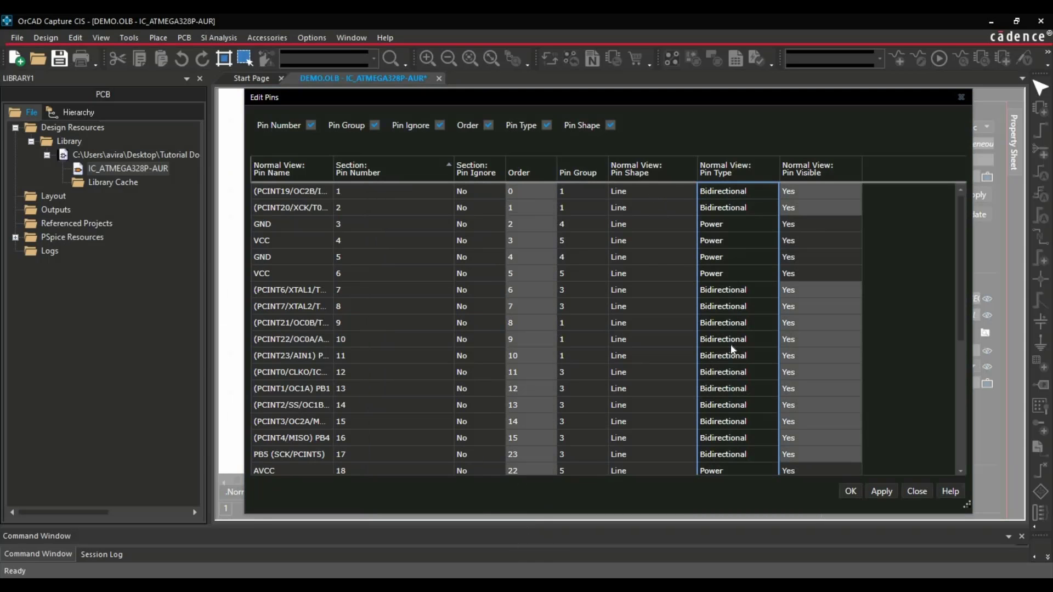
left_click(876, 492)
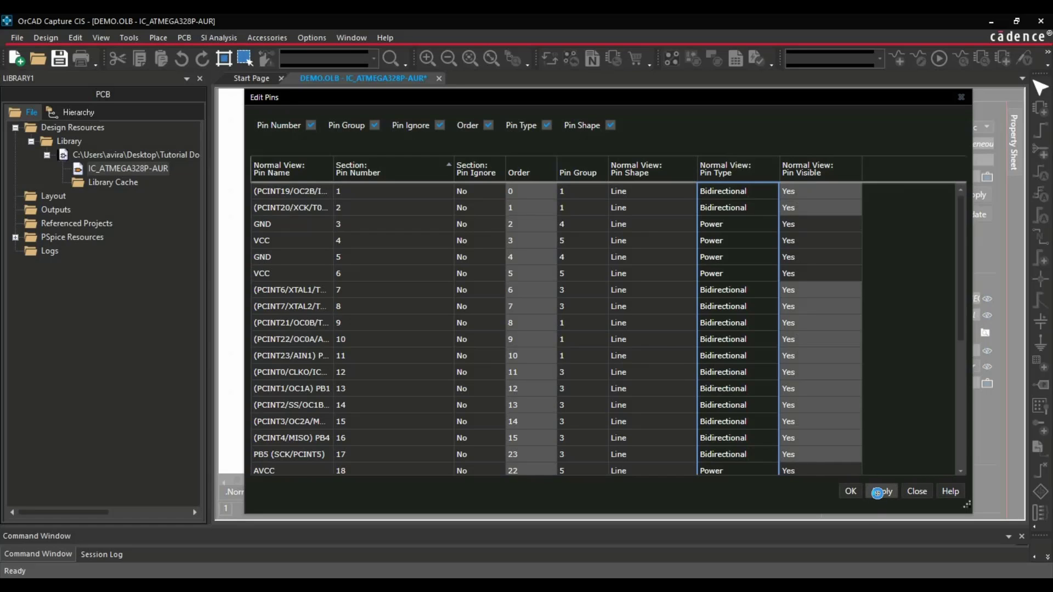
left_click(849, 493)
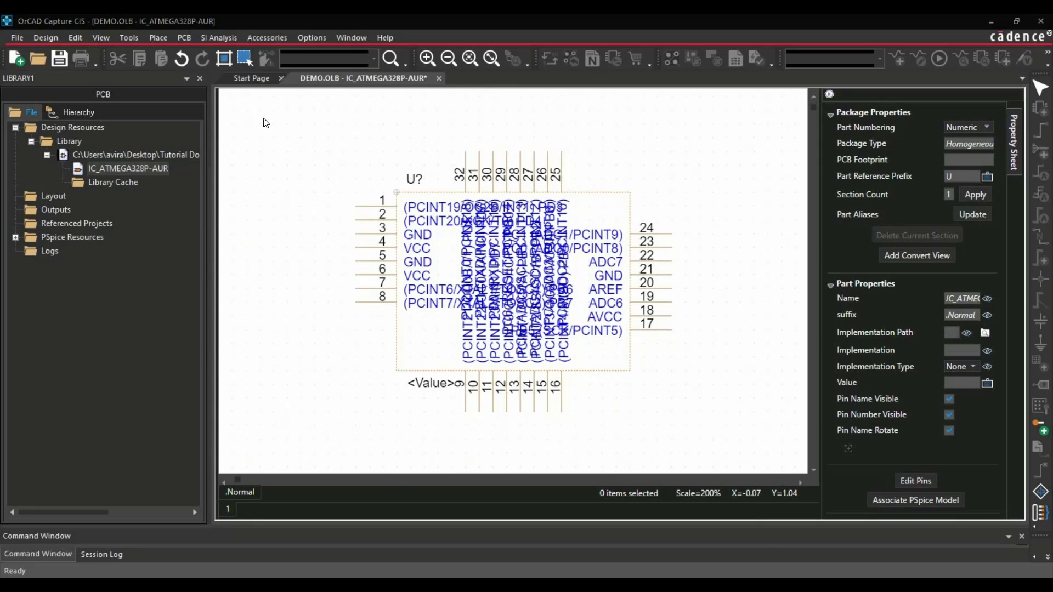
Step: Turn off snap to grid, enlarge the symbol's body outline and reposition the pins so that their names do not overlap
left_click(225, 59)
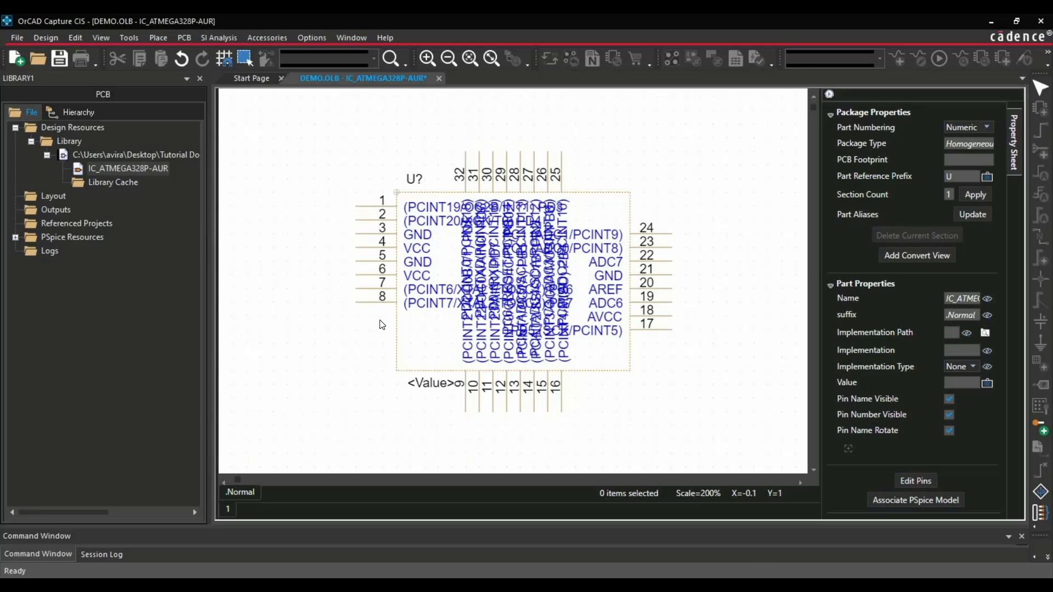
scroll(382, 324, "down", 4, "ctrl")
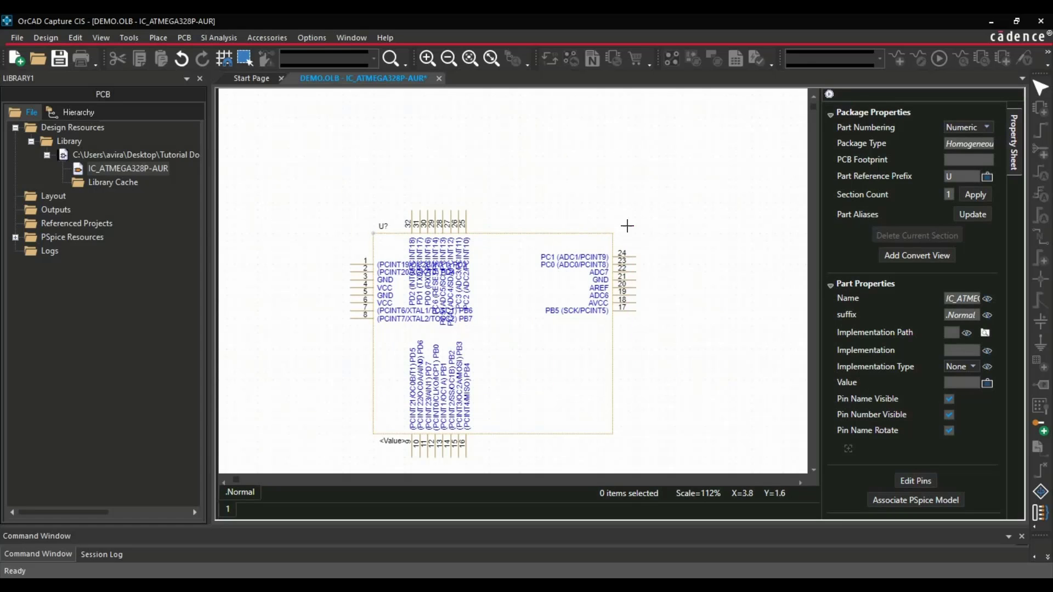
left_click_drag(318, 225, 317, 261)
left_click_drag(514, 354, 543, 355)
left_click_drag(376, 171, 466, 357)
left_click(620, 357)
scroll(372, 276, "up", 3, "ctrl")
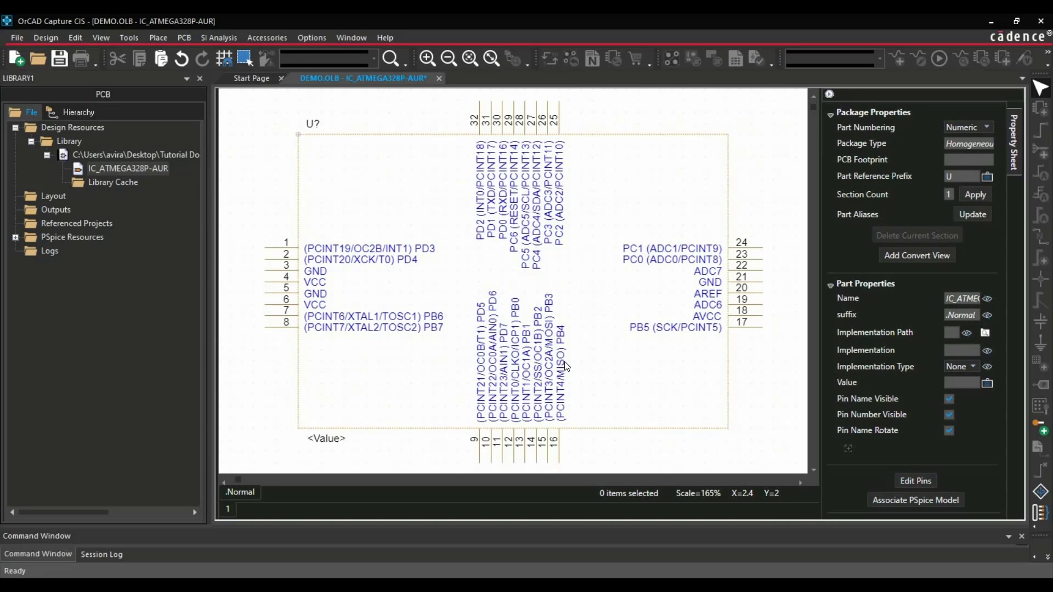
Step: Draw a rectangle along the symbol's body outline from its upper-left to its lower-right corner
left_click(289, 147)
scroll(289, 148, "up", 5, "ctrl")
left_click(301, 146)
scroll(303, 146, "down", 6, "ctrl")
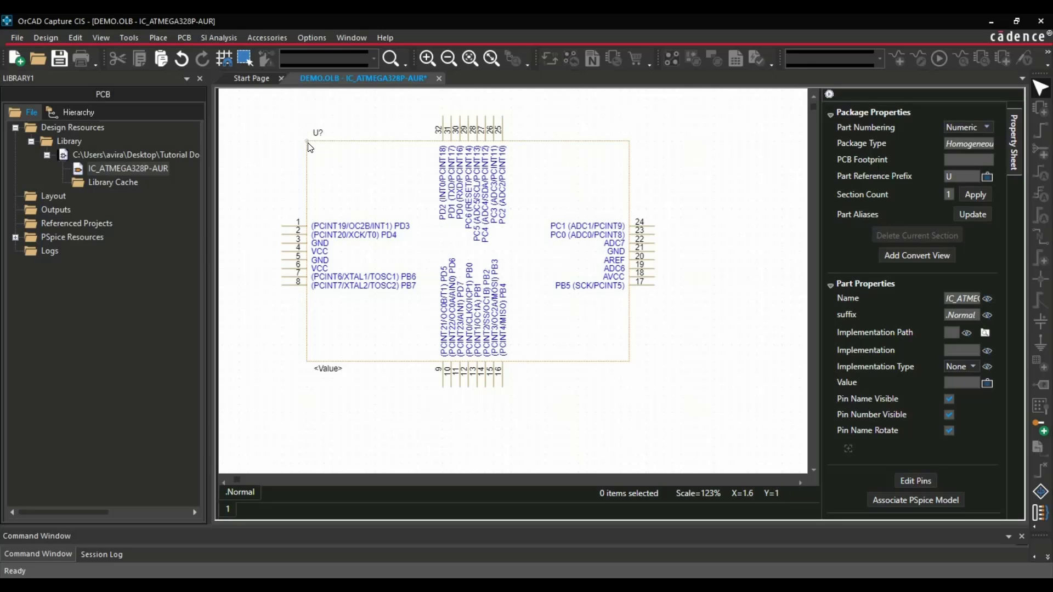
left_click(1045, 560)
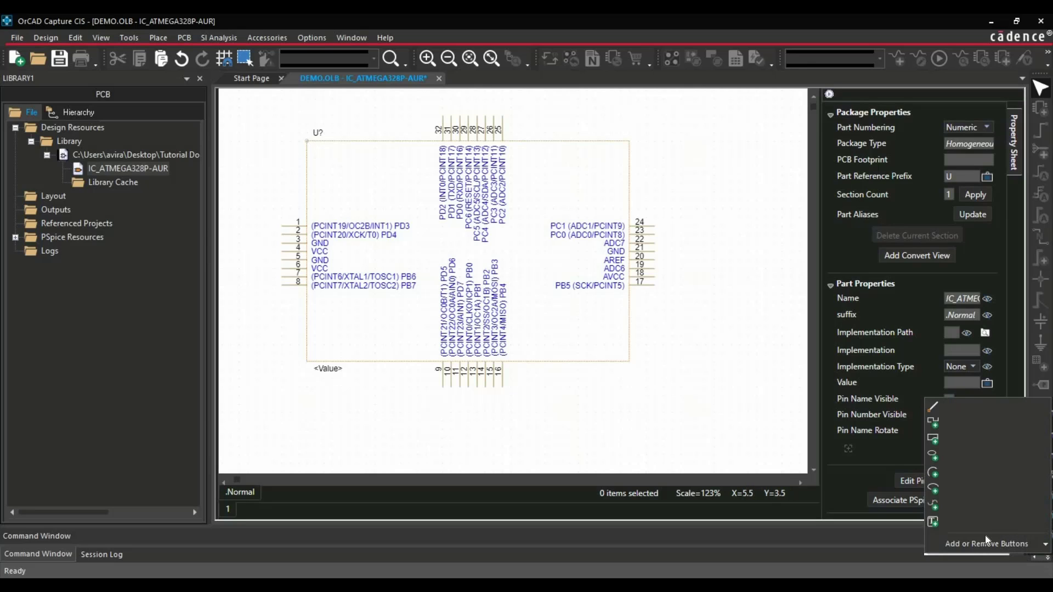
left_click(949, 440)
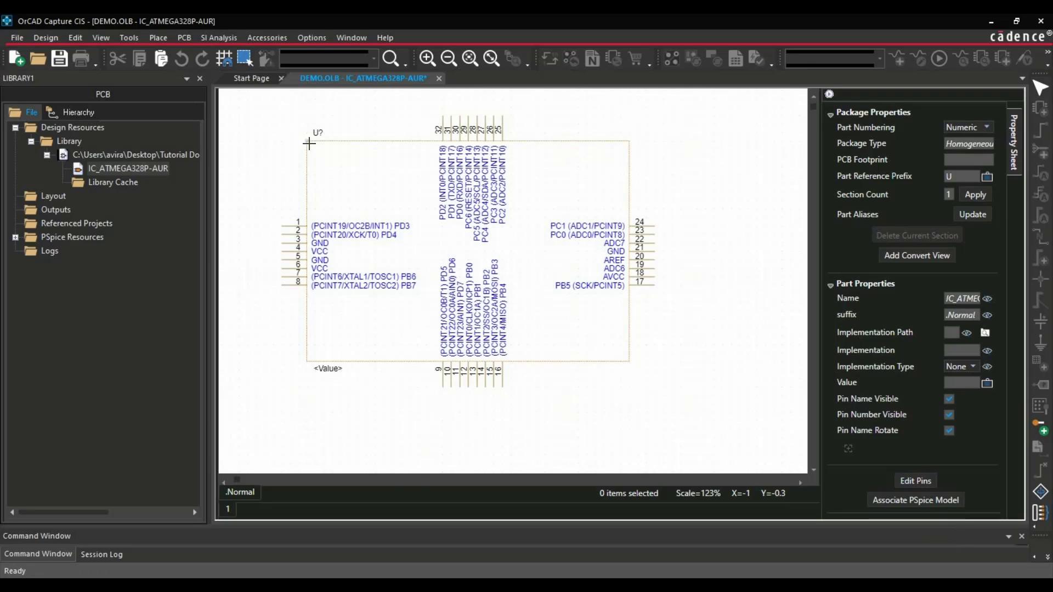
left_click_drag(306, 142, 630, 360)
right_click(669, 351)
key("Escape")
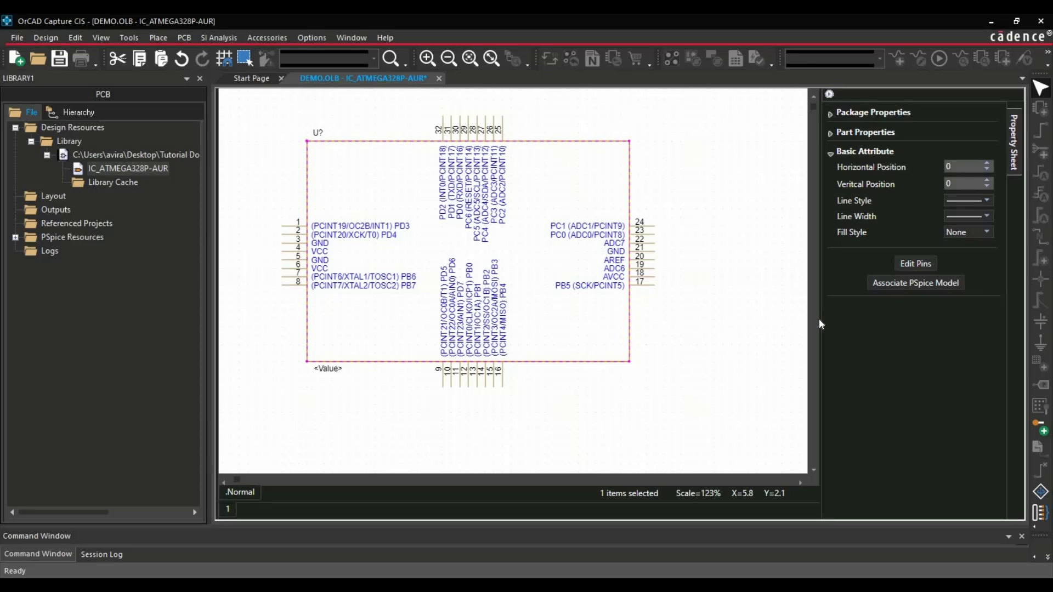
Step: Widen the property sheet, expand the part properties and set the symbol's Value to ATMEGA328P-AUR
scroll(818, 319, "down", 5)
left_click(492, 57)
left_click_drag(824, 275, 724, 279)
left_click(733, 134)
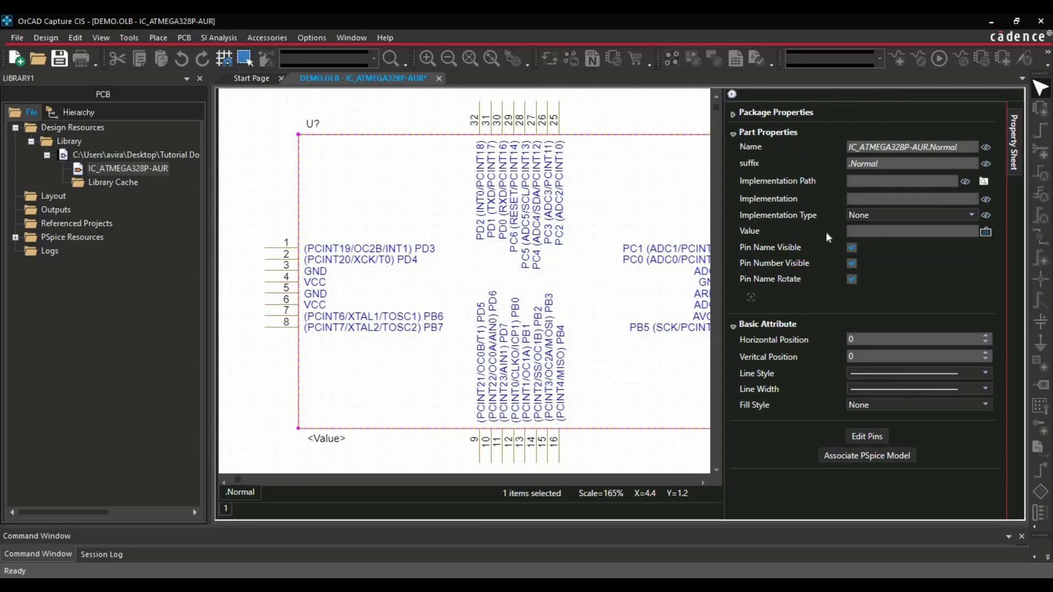
left_click(867, 229)
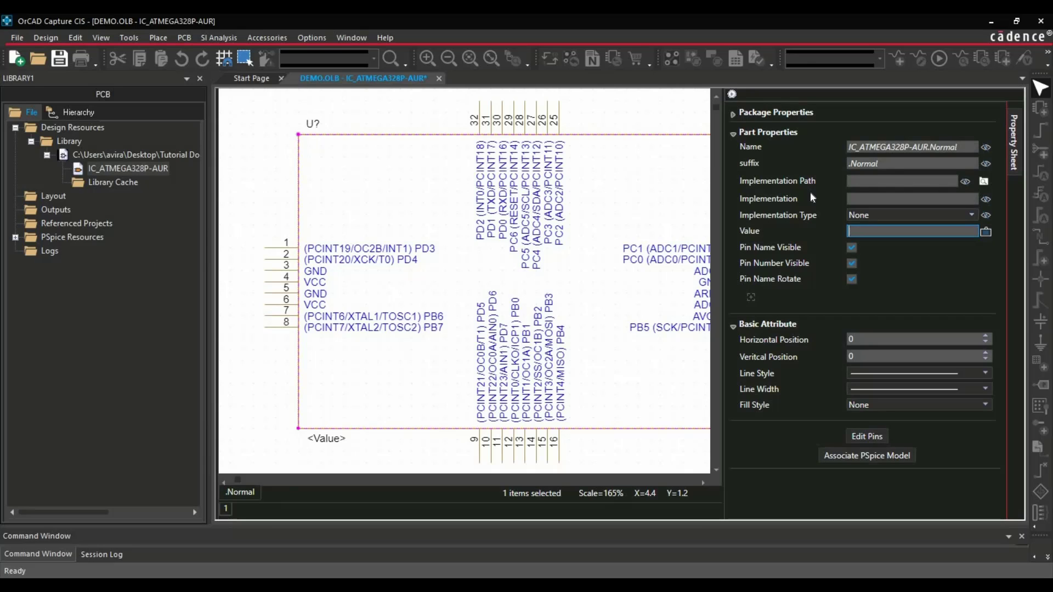
type("ATMEGA328")
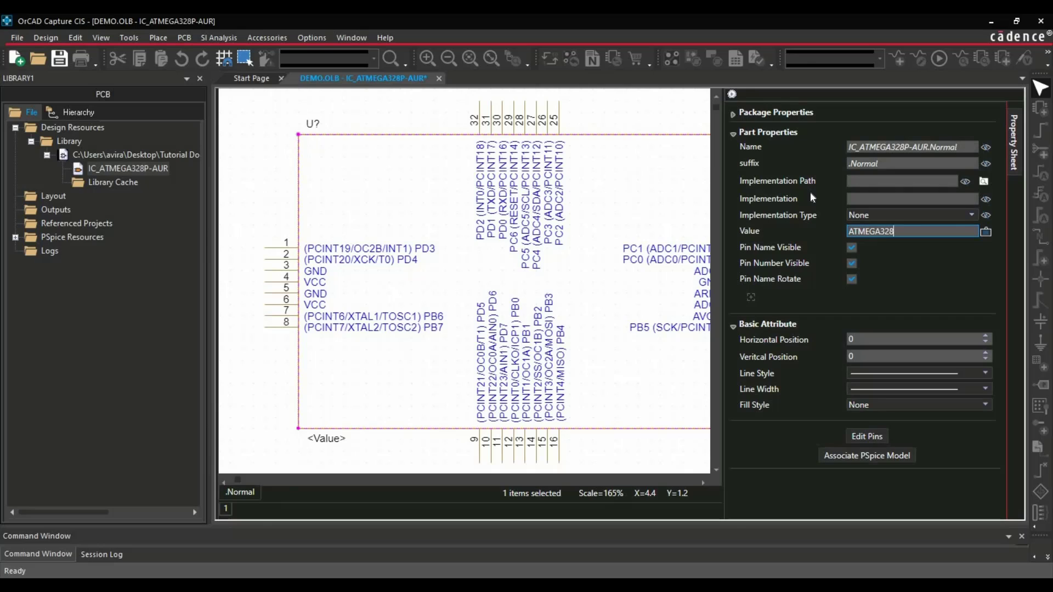
type("P-")
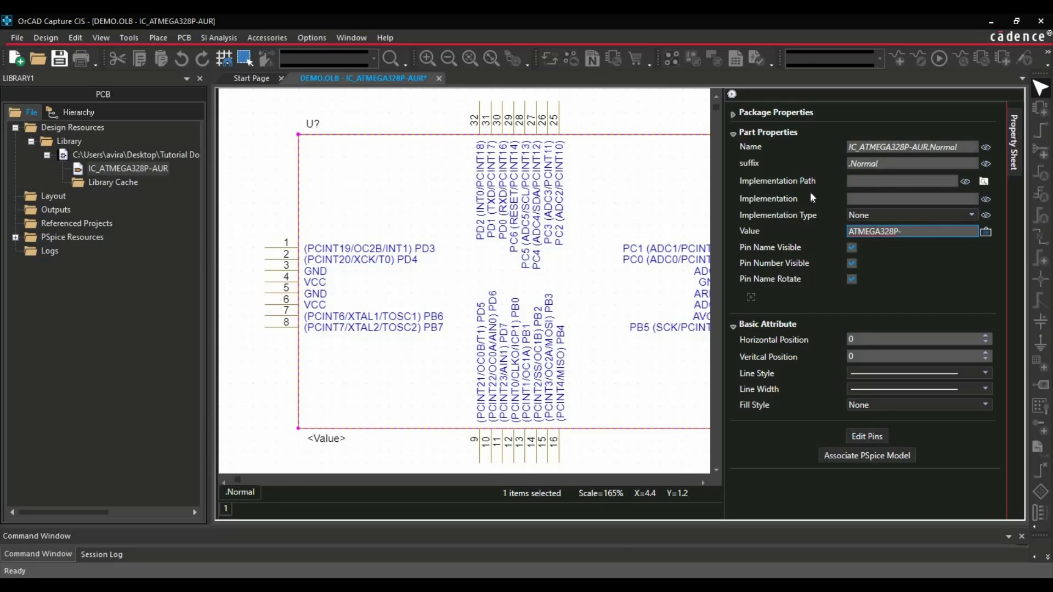
type("AUR")
left_click(858, 279)
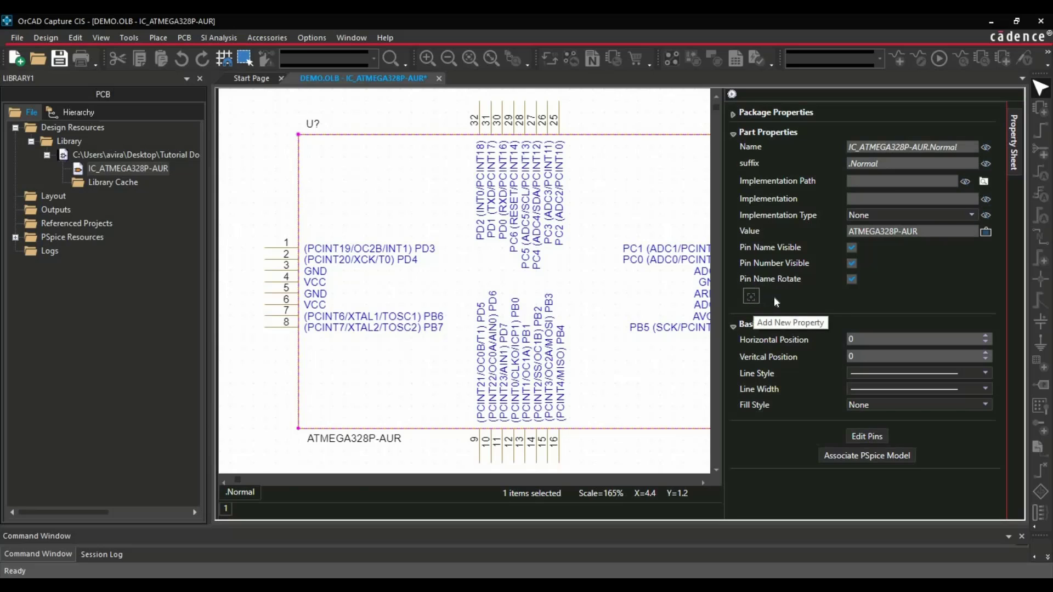
Step: Add a new part property named MPN with the value ATMEGA328P-AUR
left_click(751, 297)
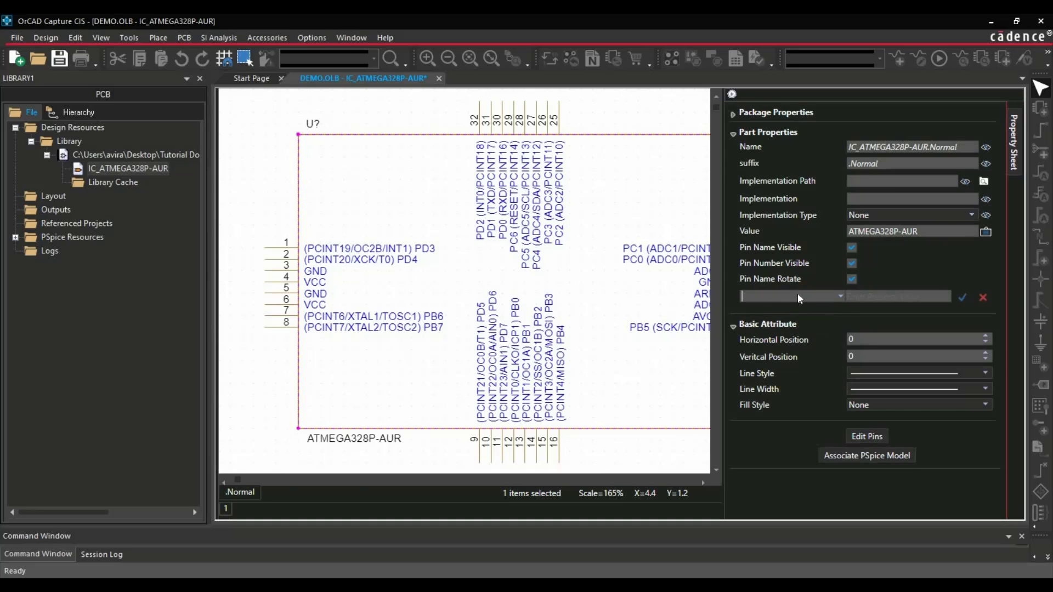
type("MPN")
left_click(913, 298)
type("ATMEGA328P-AUR")
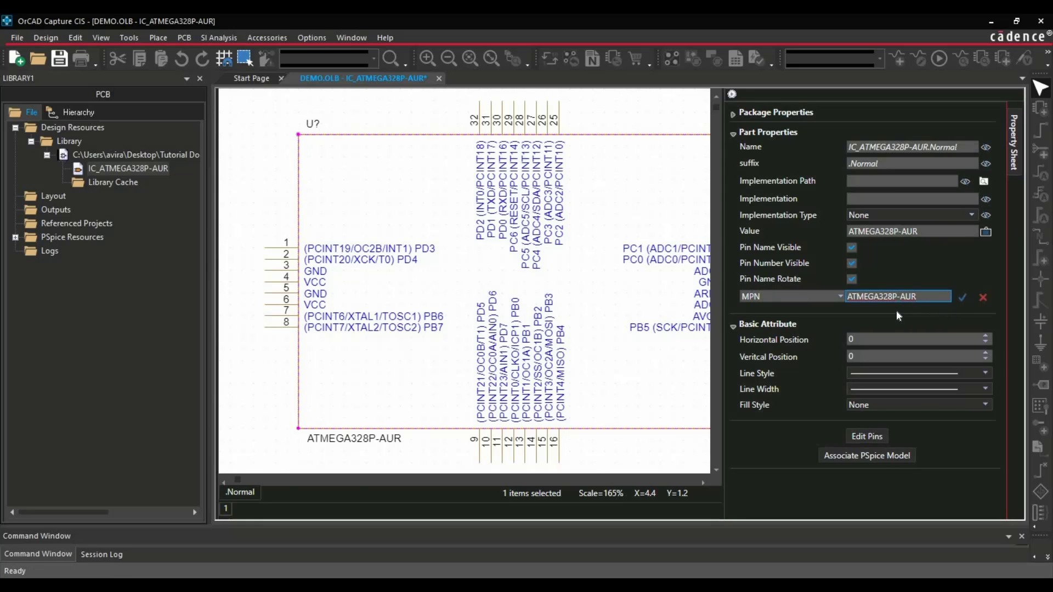
left_click(963, 299)
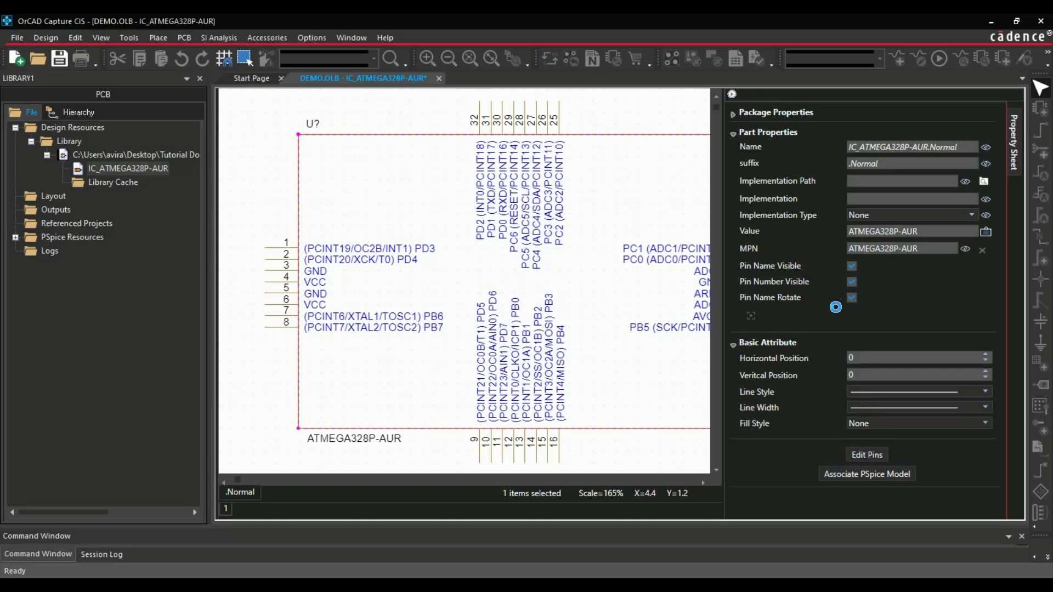
Step: Add three empty part properties named Supplier-1, Supplier Part Number-1 and APN-1
left_click(765, 316)
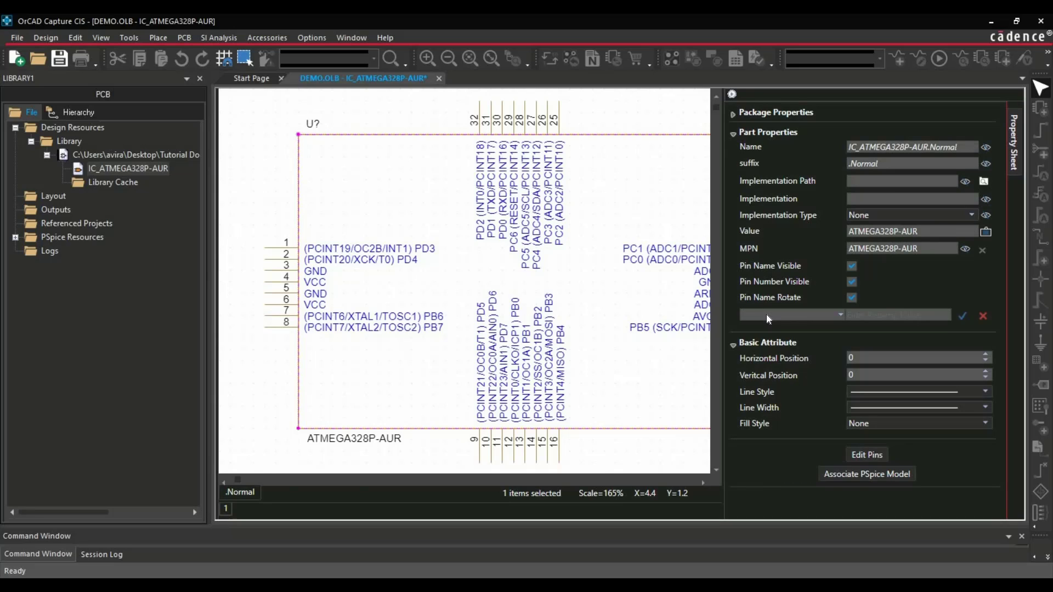
type("Sup")
key("Return")
left_click(772, 328)
type("Su")
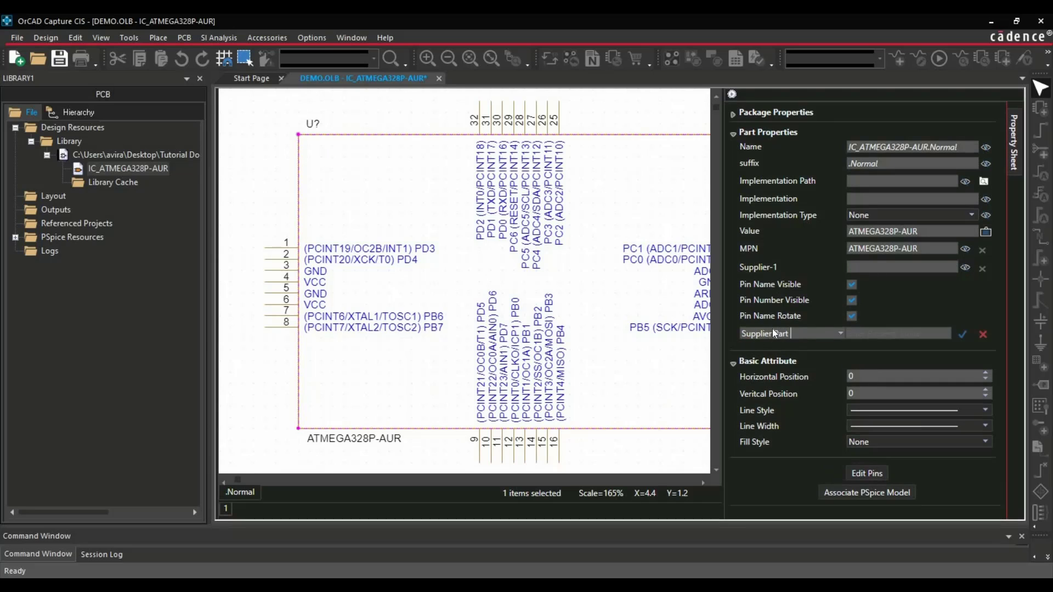
key("Return")
left_click(751, 350)
type("APN-1")
left_click(953, 356)
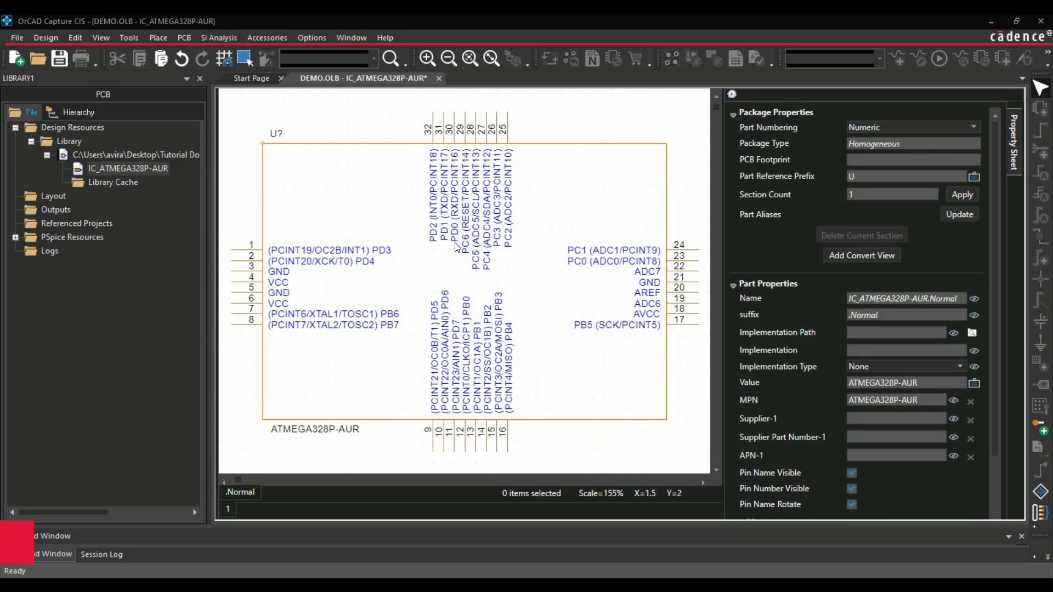
Step: Start a new part from spreadsheet in the DEMO library and name it IC_ATMEGA328P-AUR-FUNCTIONAL
right_click(90, 154)
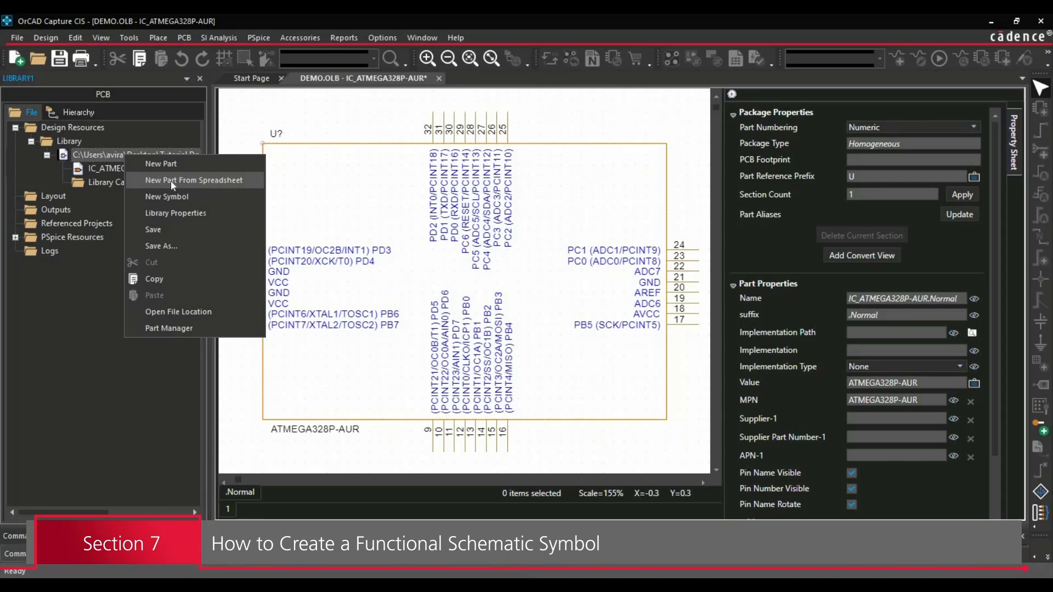
left_click(171, 183)
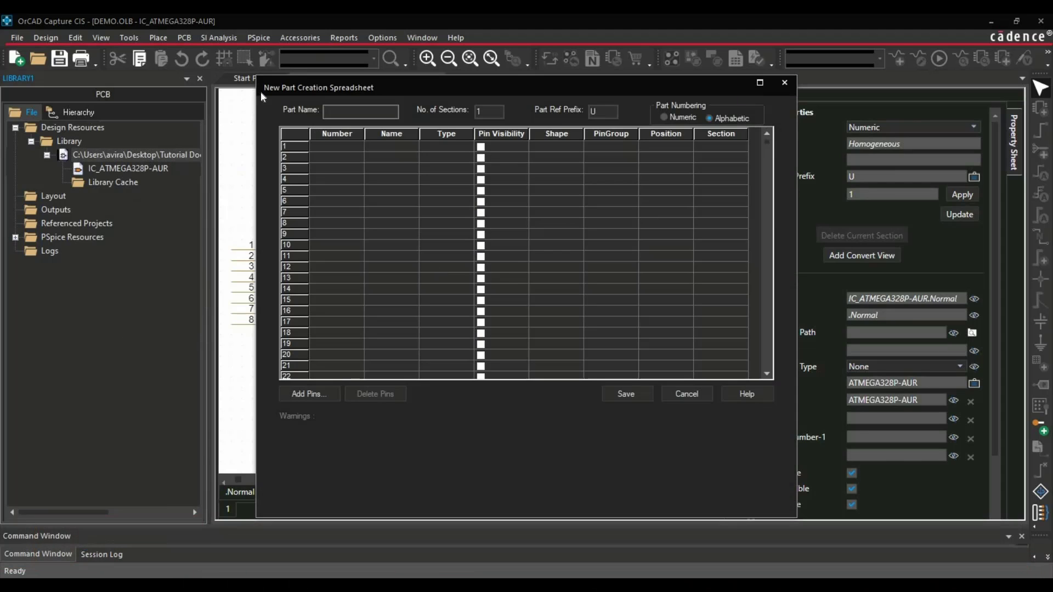
left_click_drag(257, 83, 134, 87)
left_click_drag(370, 88, 448, 88)
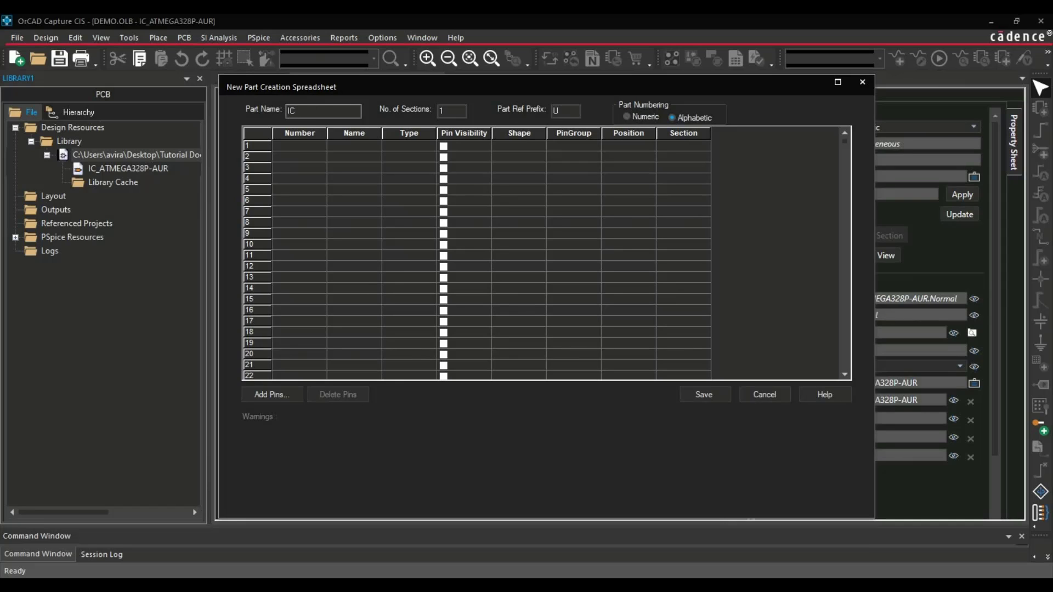
type("ATMEGA328P-AUR")
type("-FUNCTIONAL")
Step: Fill the part spreadsheet with the pin numbers, names, types, shapes and groups from the Excel workbook, and sort the rows by PinGroup in descending order
left_click(300, 146)
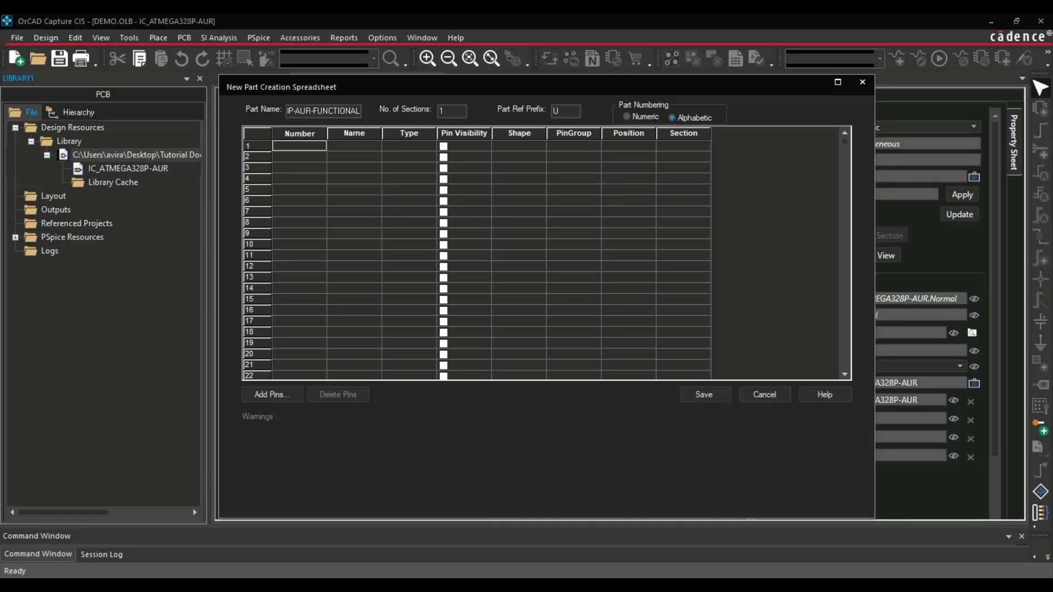
left_click(586, 535)
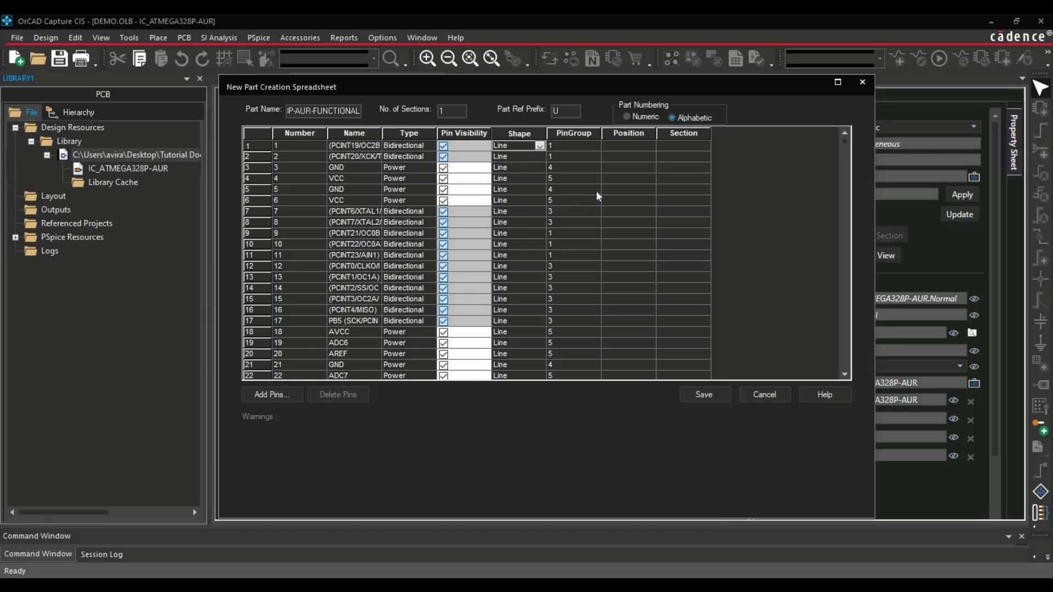
left_click(581, 159)
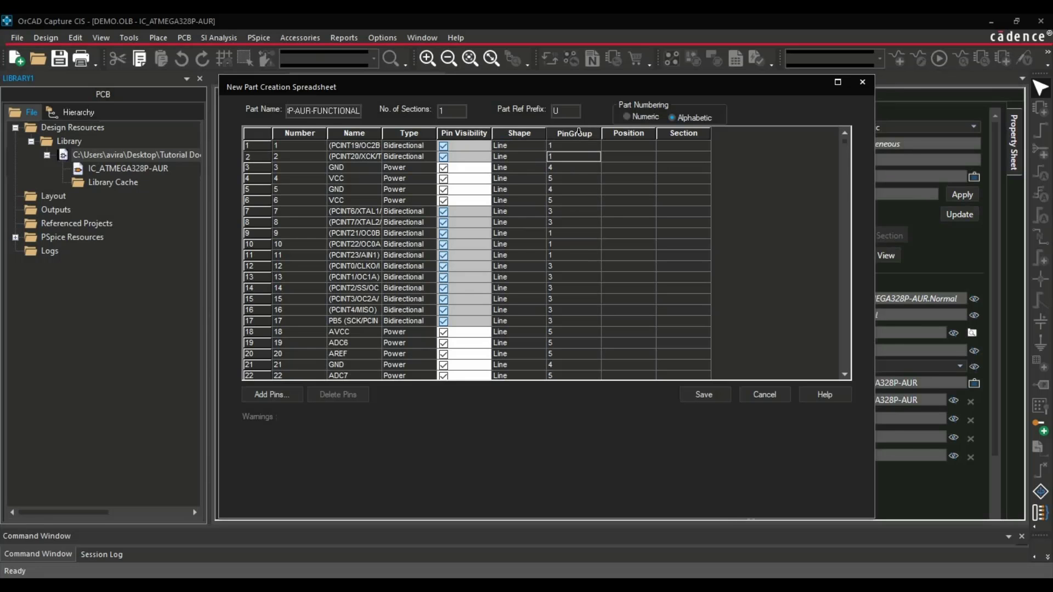
left_click(580, 132)
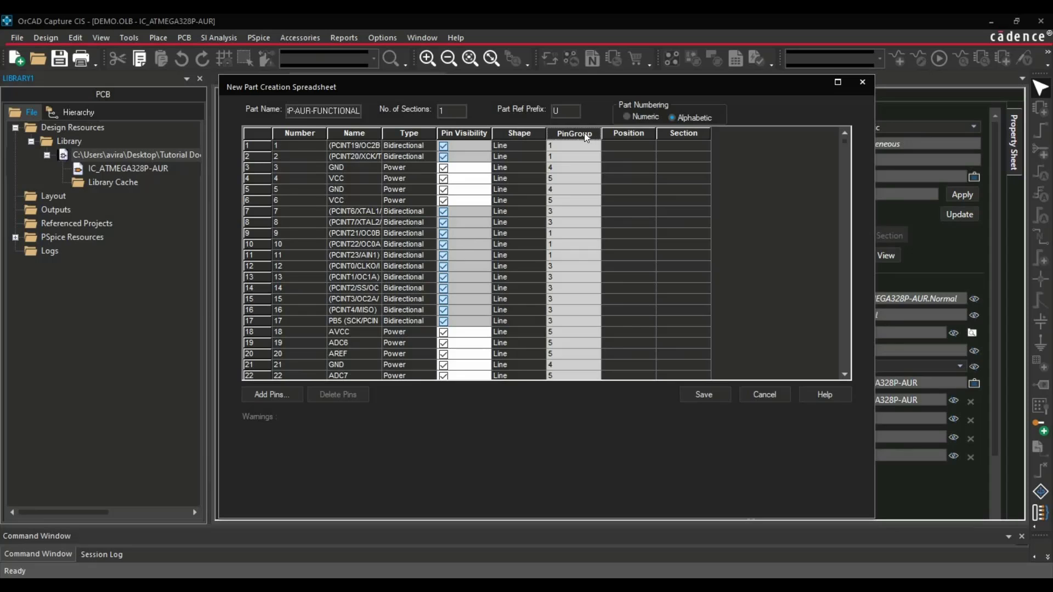
left_click(584, 132)
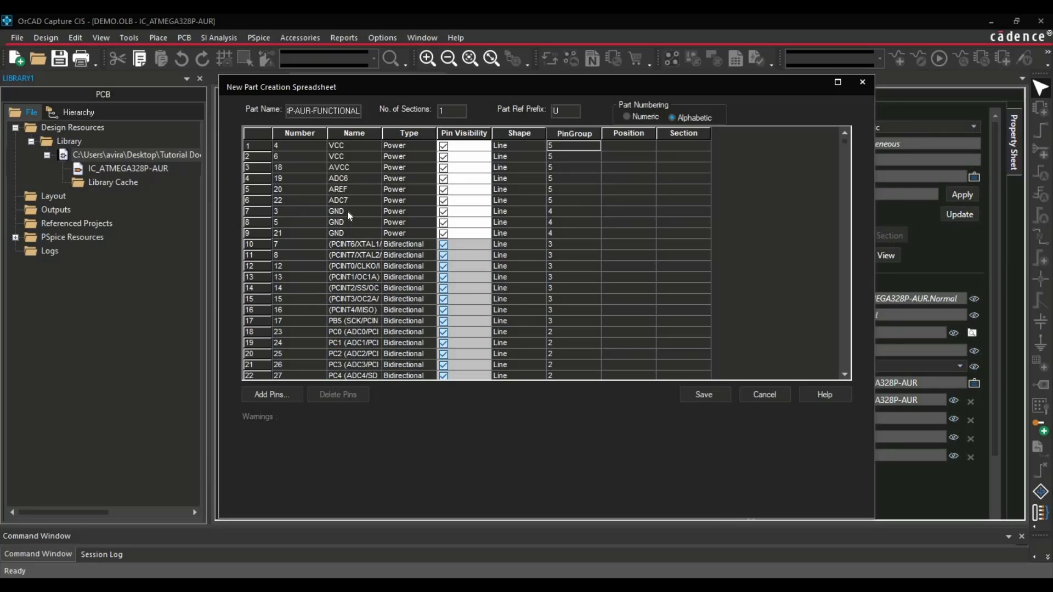
Step: Widen the Name column and set the Position of all power and ground pins in PinGroups 5 and 4 to Left
left_click_drag(347, 211, 352, 223)
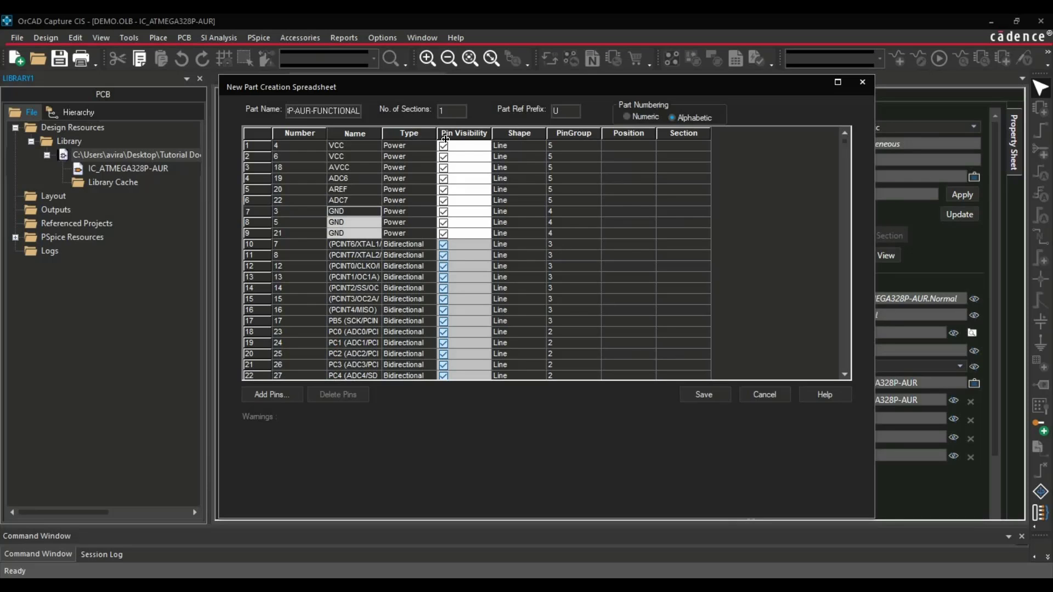
left_click_drag(381, 133, 466, 133)
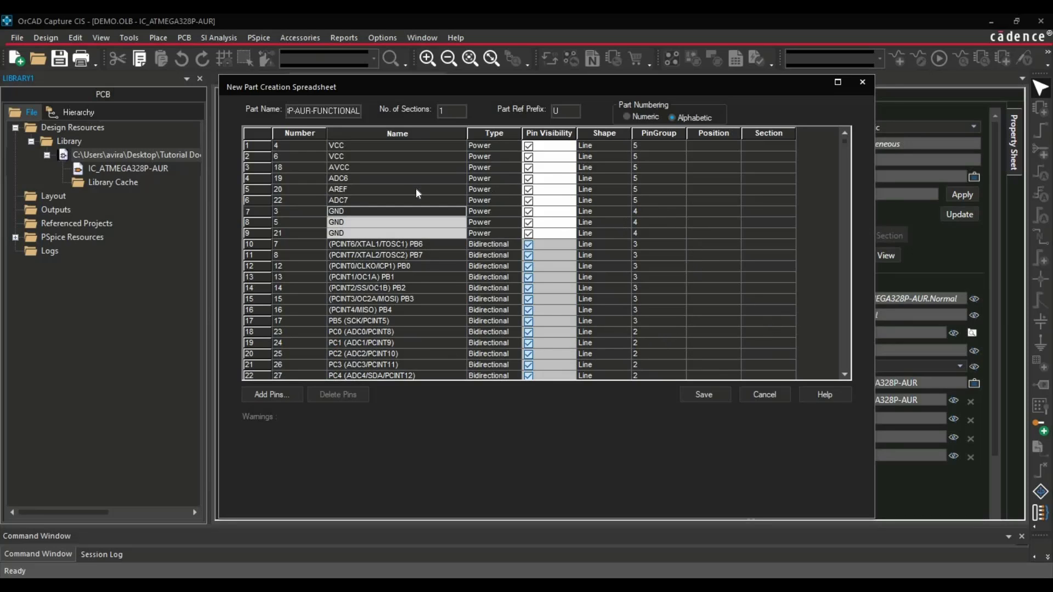
left_click(726, 144)
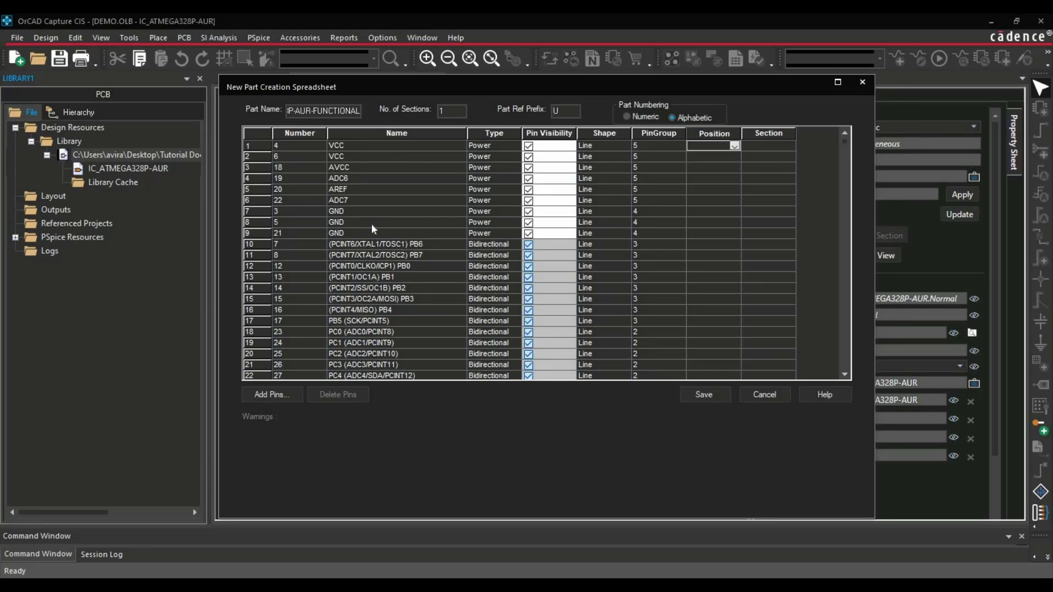
left_click(735, 145)
left_click(699, 166)
left_click(734, 157)
left_click(734, 158)
left_click(734, 176)
left_click(736, 169)
key("l")
key("Down")
key("l")
key("Down")
key("l")
key("Down")
key("l")
key("Down")
key("l")
key("Down")
key("l")
key("Down")
key("l")
key("Down")
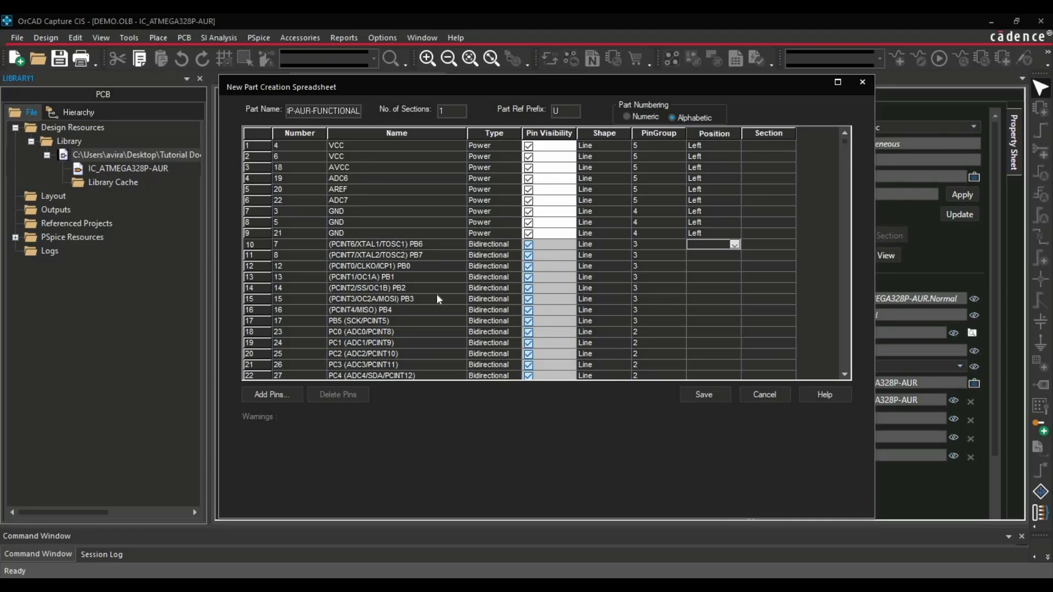
Step: Set the Position of all bidirectional pins in PinGroups 3, 2 and 1 to Right
left_click(734, 245)
left_click(711, 274)
key("Down")
key("r")
key("Down")
key("r")
key("Down")
key("r")
key("Down")
key("r")
key("Down")
key("r")
key("Down")
key("r")
key("Down")
key("r")
key("Down")
key("r")
key("Down")
key("r")
key("Down")
key("r")
key("Down")
key("r")
key("Down")
key("r")
key("Down")
key("r")
key("Down")
key("r")
key("Down")
key("r")
key("Down")
key("r")
key("Down")
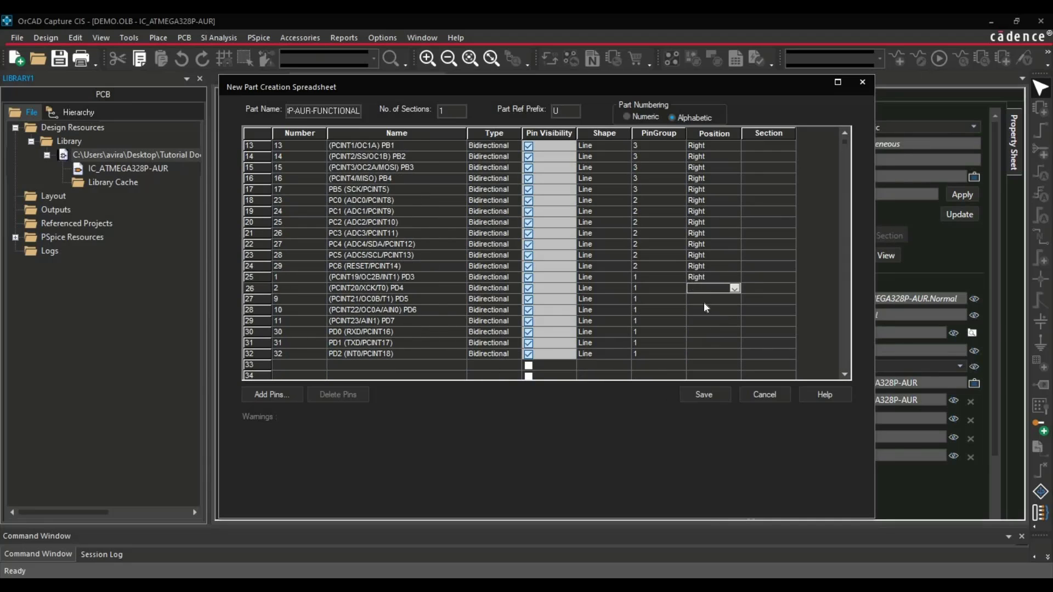
left_click(844, 132)
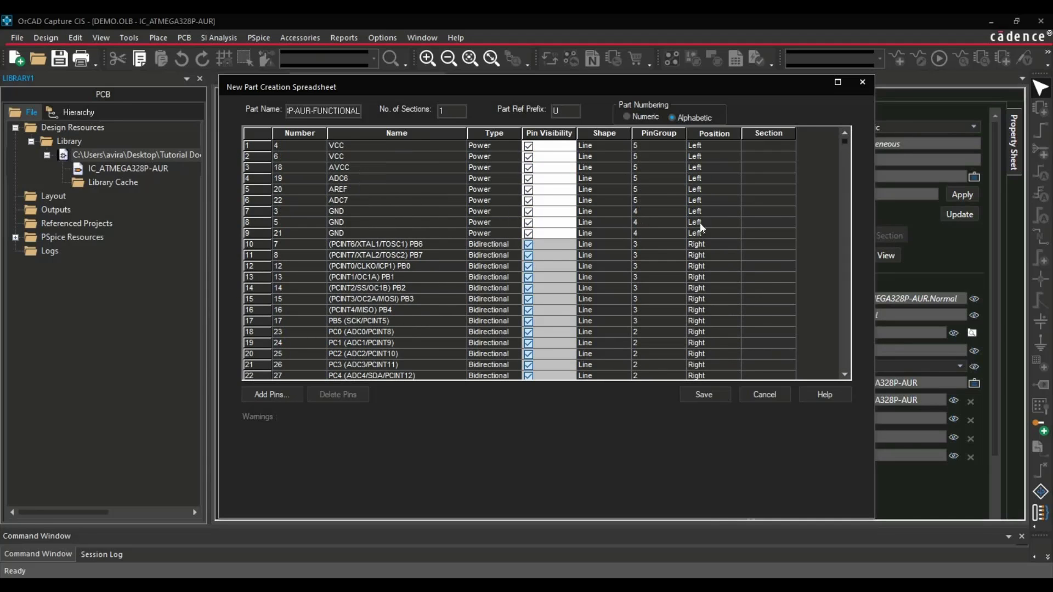
Step: Save the new part, ignoring the warnings, and open IC_ATMEGA328P-AUR-FUNCTIONAL from the library for editing
left_click(701, 394)
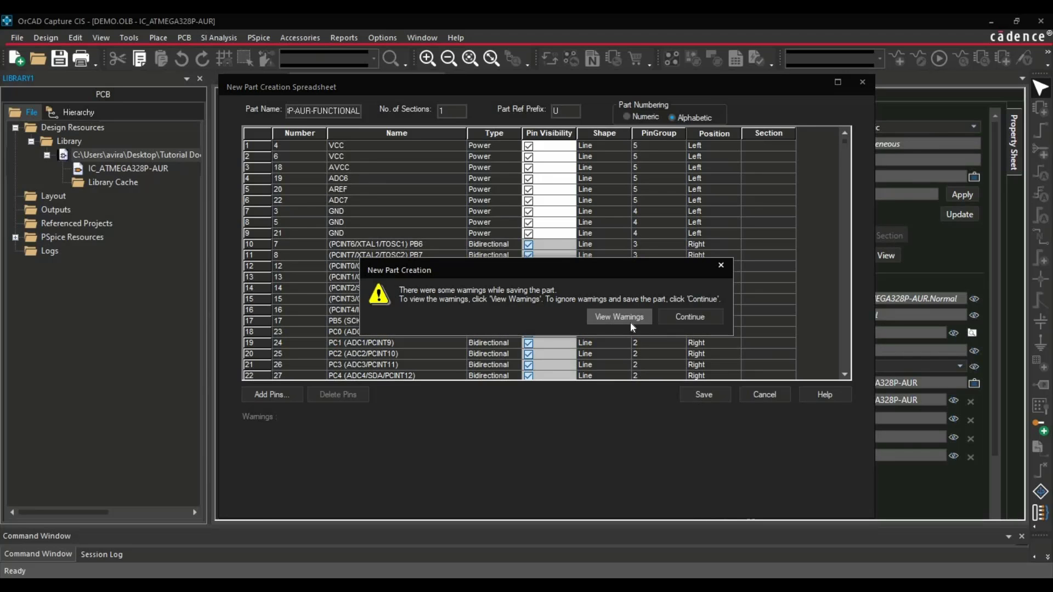
left_click(679, 314)
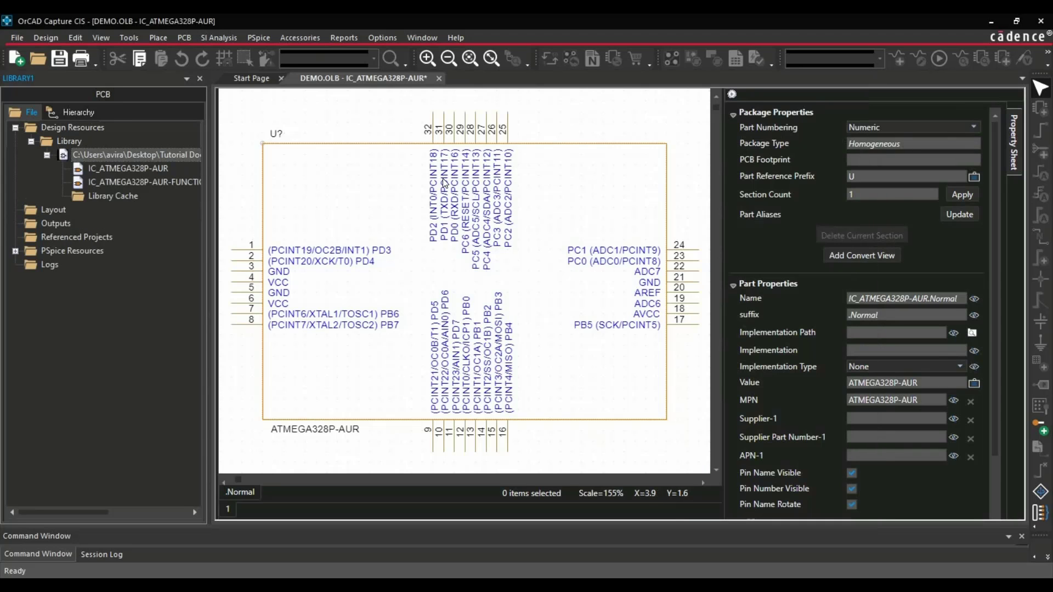
double_click(131, 181)
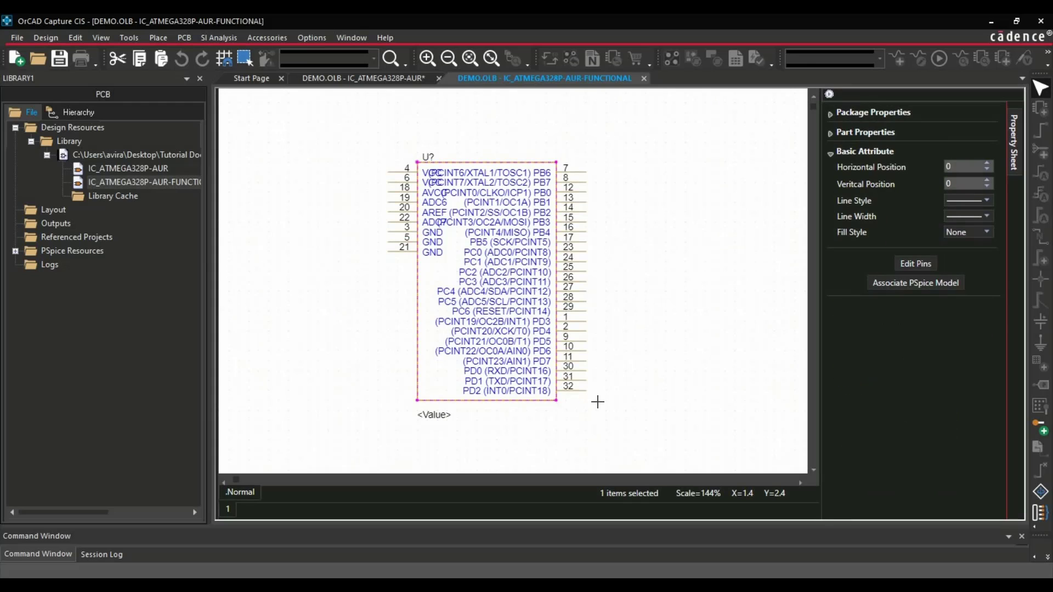
Step: Enlarge the symbol body and space the pins on its right side into separate PB, PC and PD port groups
left_click(641, 403)
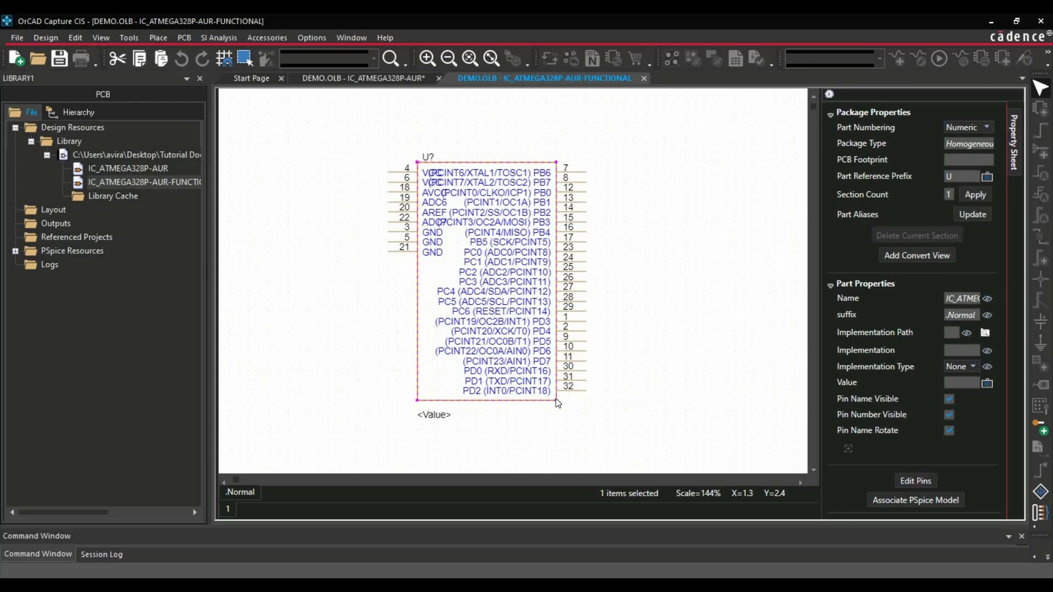
left_click_drag(429, 179, 508, 229)
left_click(371, 153)
left_click_drag(671, 317, 650, 400)
left_click_drag(672, 247, 652, 335)
left_click_drag(650, 291, 650, 311)
left_click(485, 357)
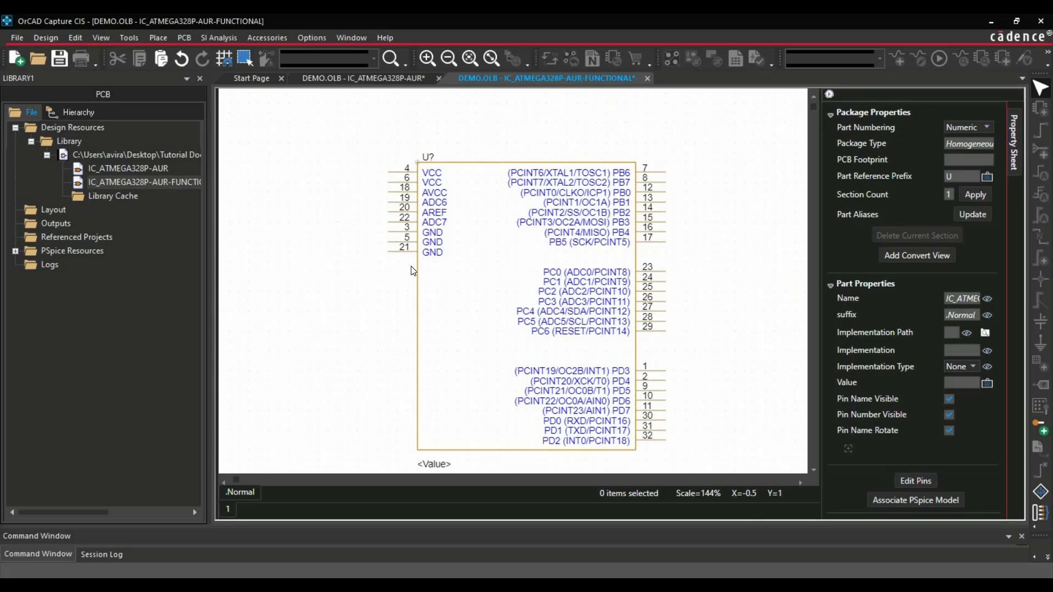
left_click_drag(373, 160, 406, 266)
left_click(336, 268)
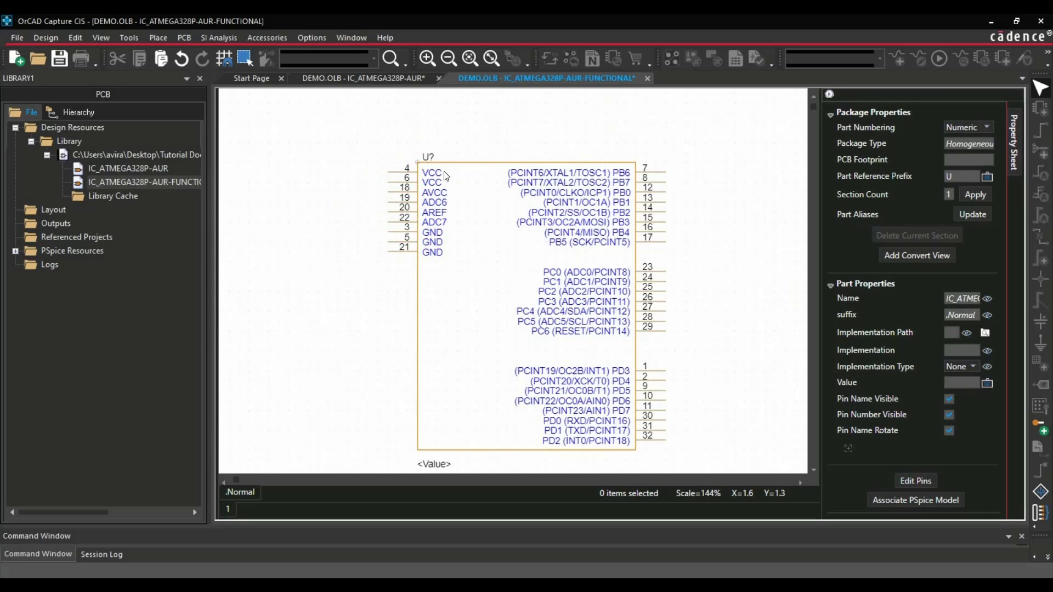